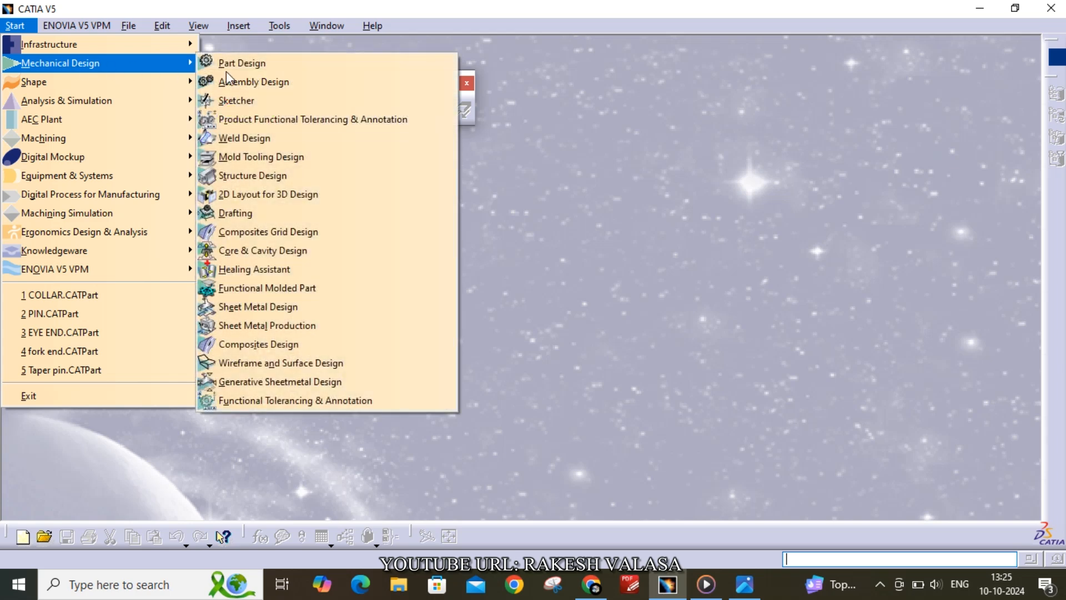
Create a new Assembly Design product and insert the existing COLLAR, EYE END, fork end, PIN and Taper pin parts.
click(315, 82)
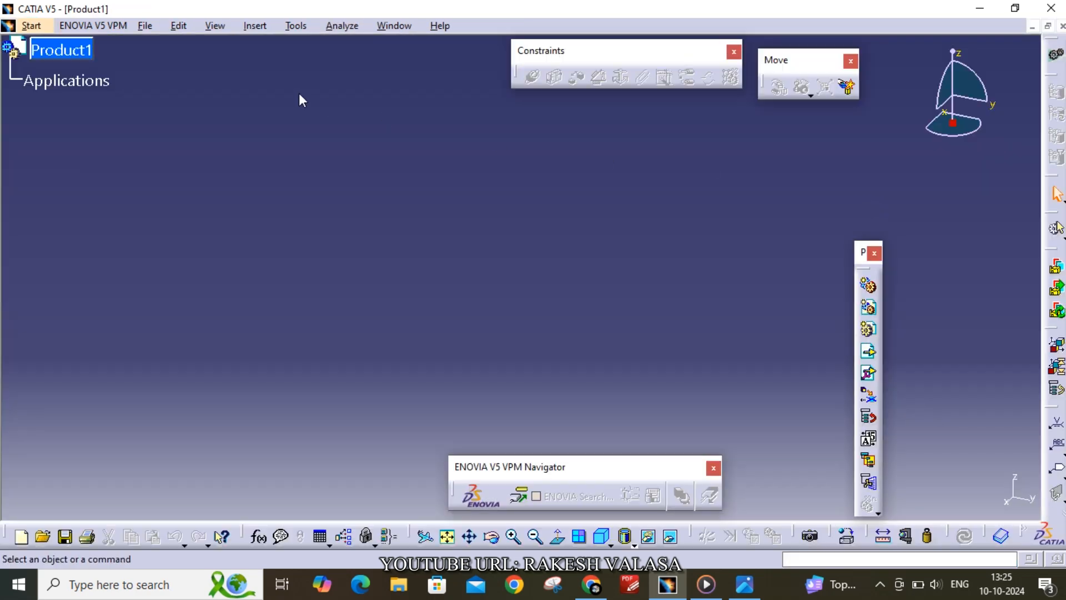
right_click(75, 52)
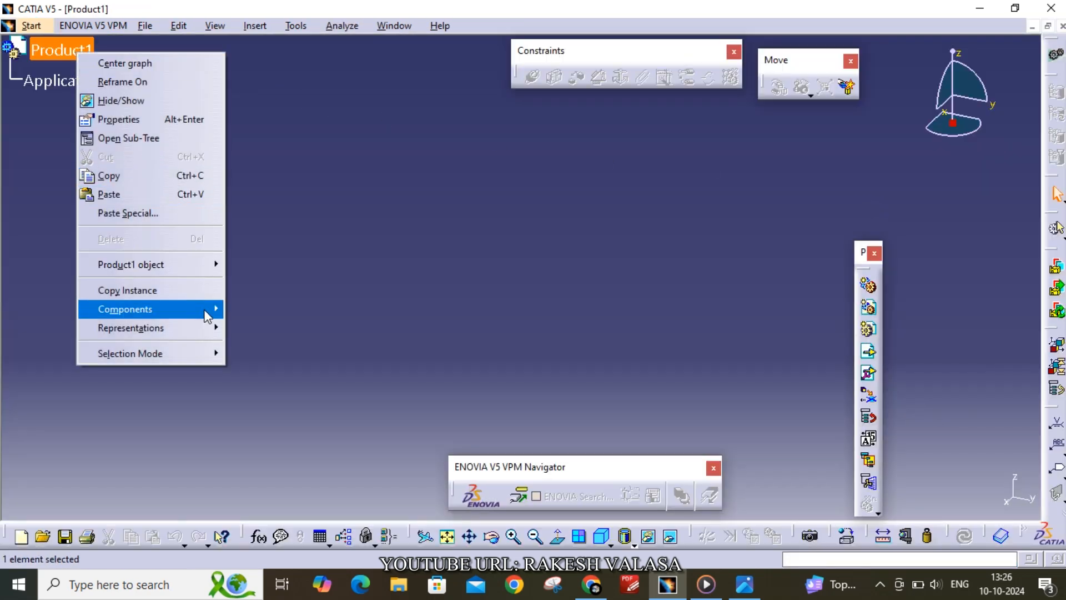
mouse_move(206, 316)
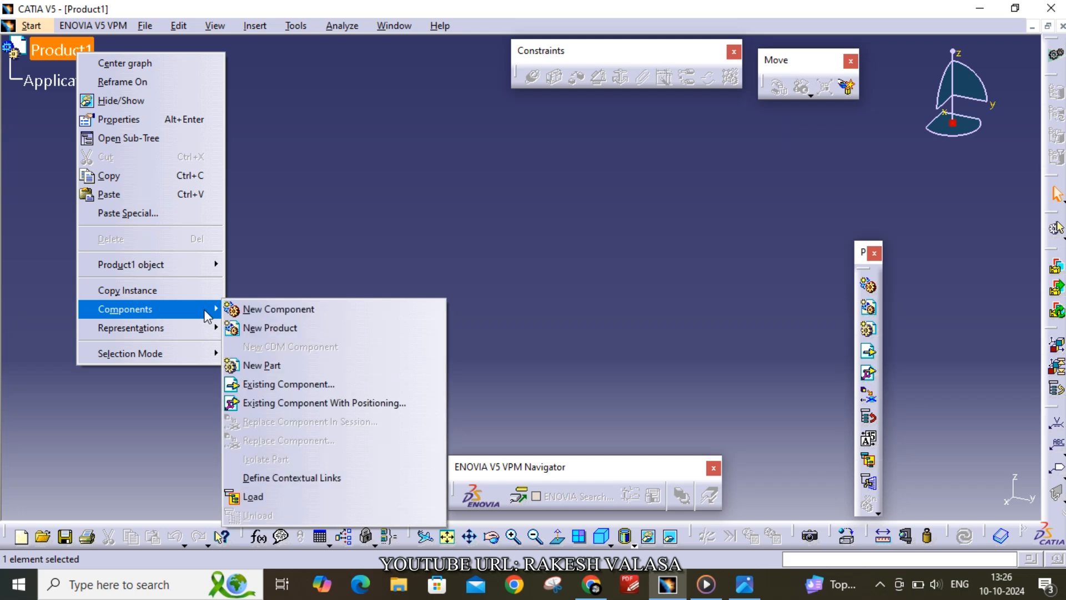
click(307, 384)
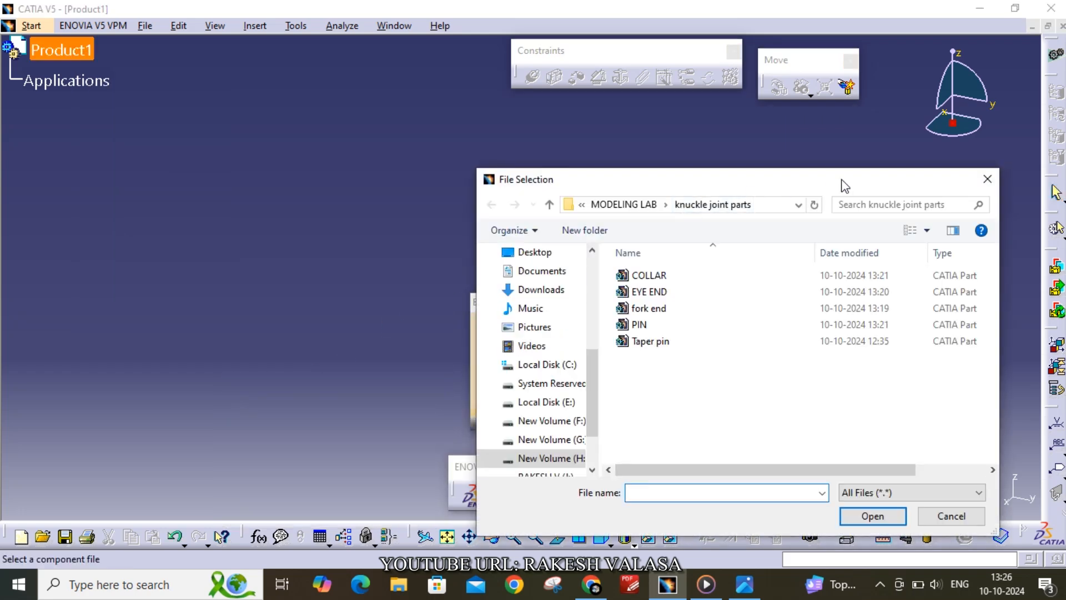
drag(845, 186, 628, 117)
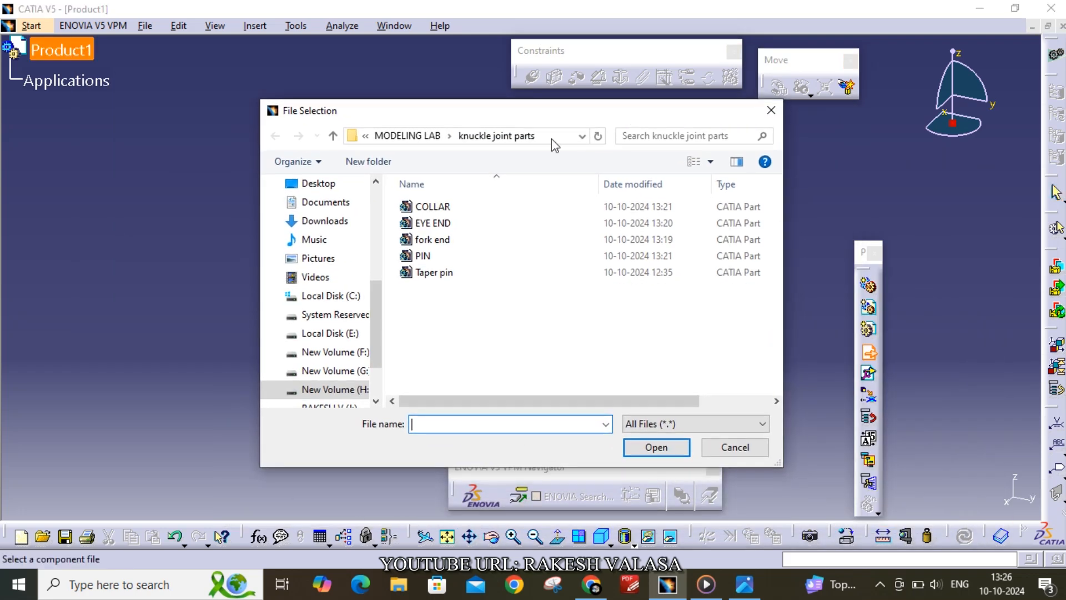
drag(468, 313, 423, 203)
click(655, 448)
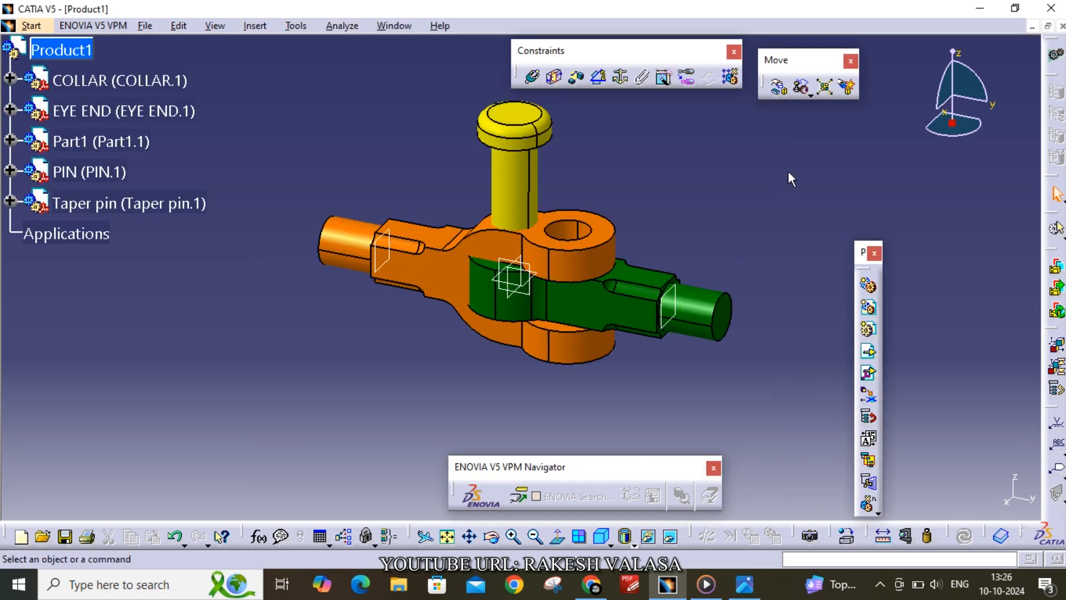
Explode the whole product with depth All levels and type 3D to separate the overlapping parts.
click(825, 87)
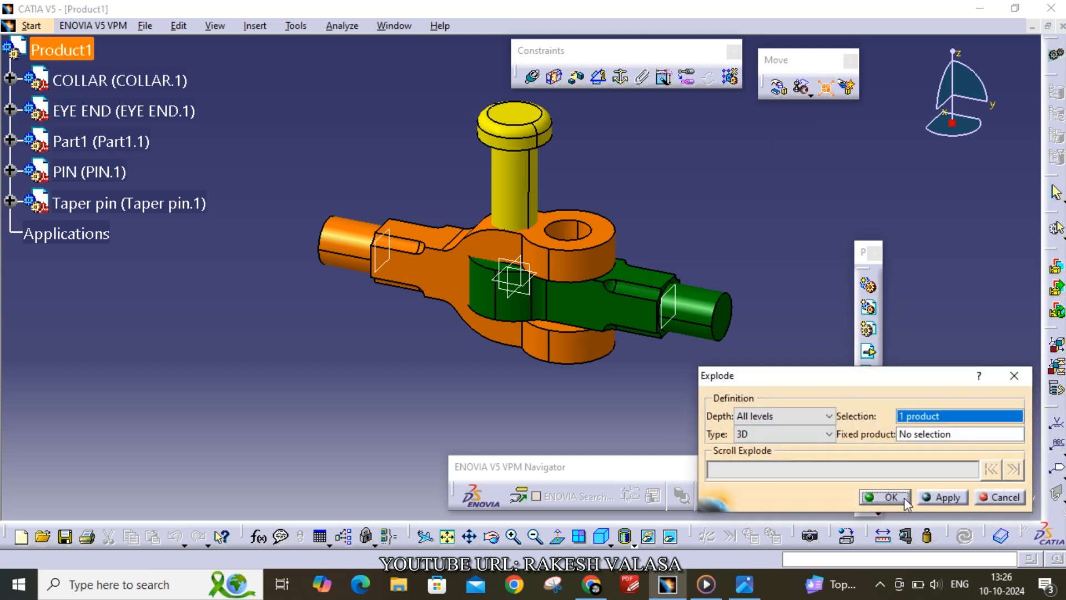
click(942, 497)
Add a surface contact between the inner face of the fork's lower arm and the underside of the eye end, and update it.
click(547, 325)
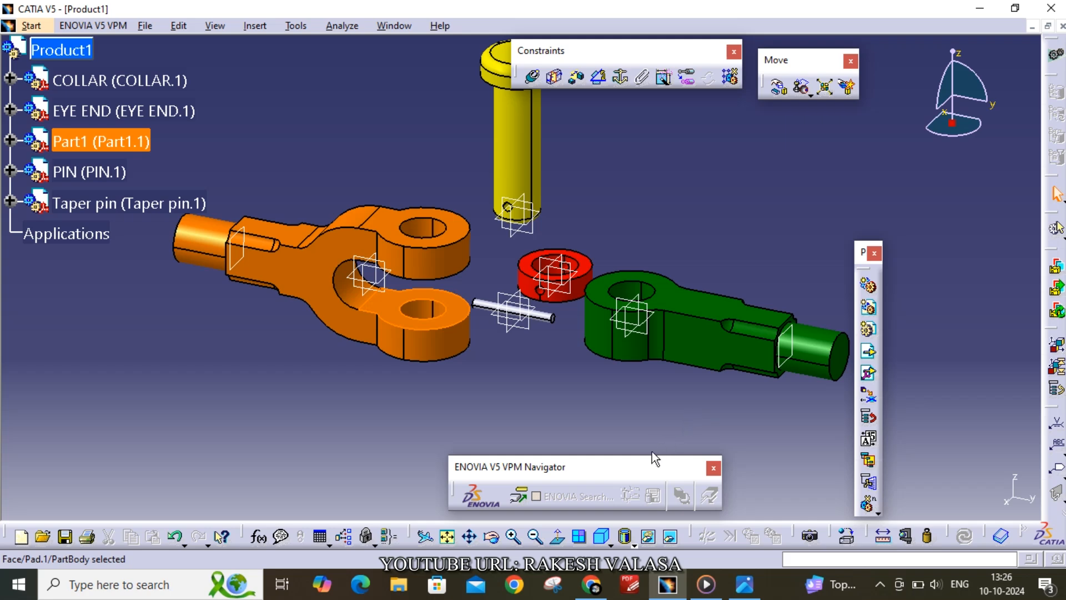
click(492, 536)
drag(635, 415, 649, 277)
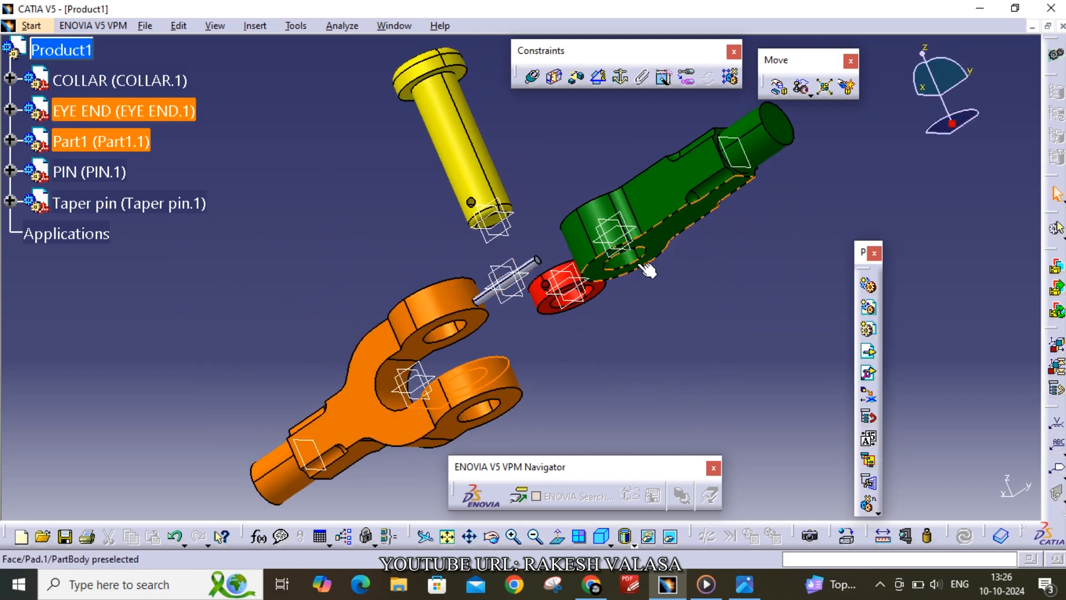
click(555, 79)
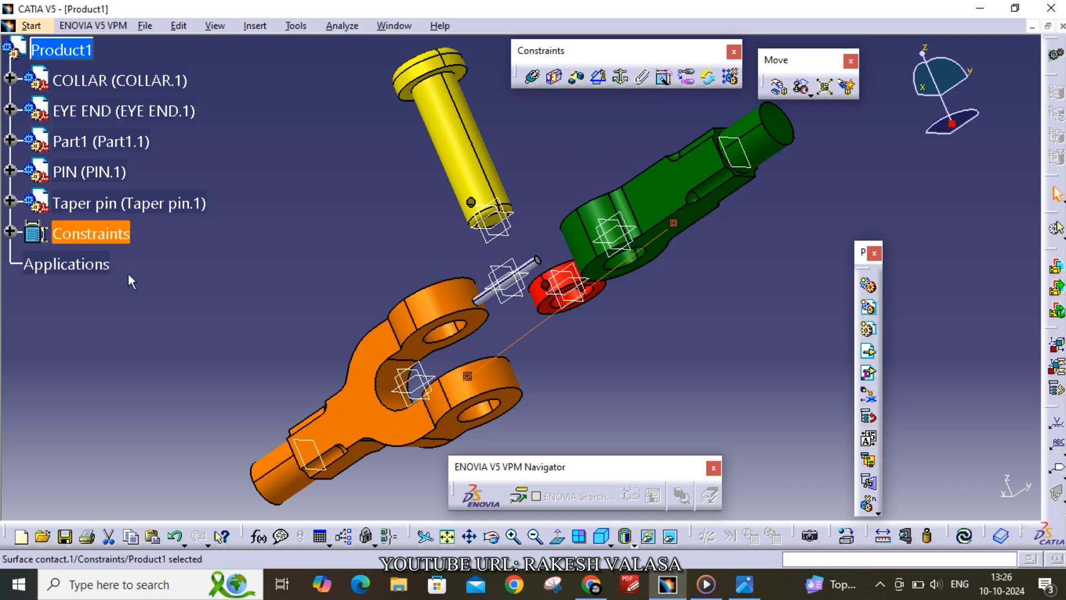
click(10, 230)
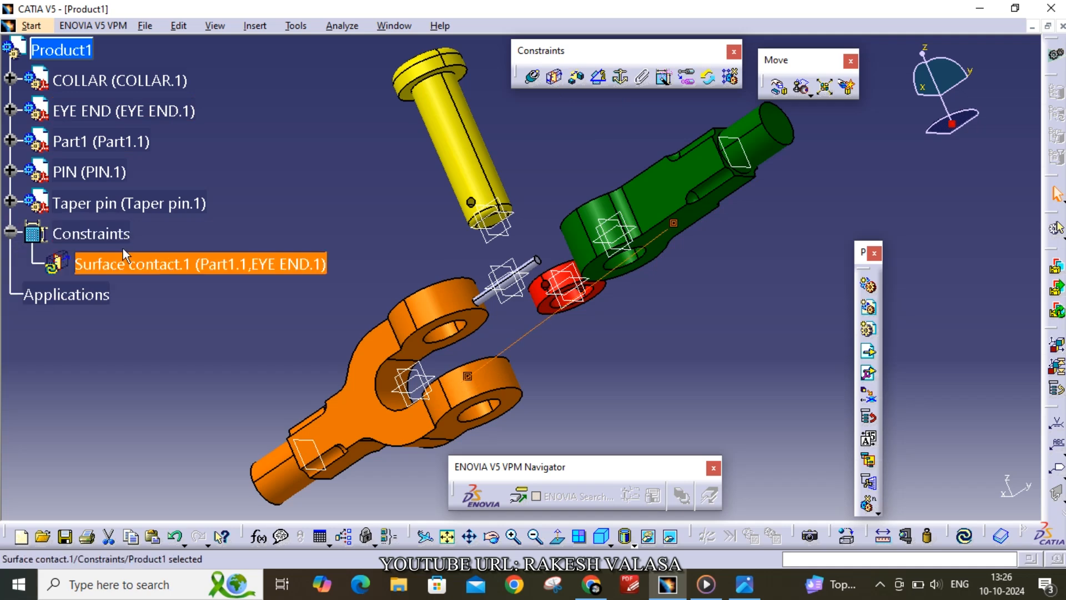
right_click(154, 268)
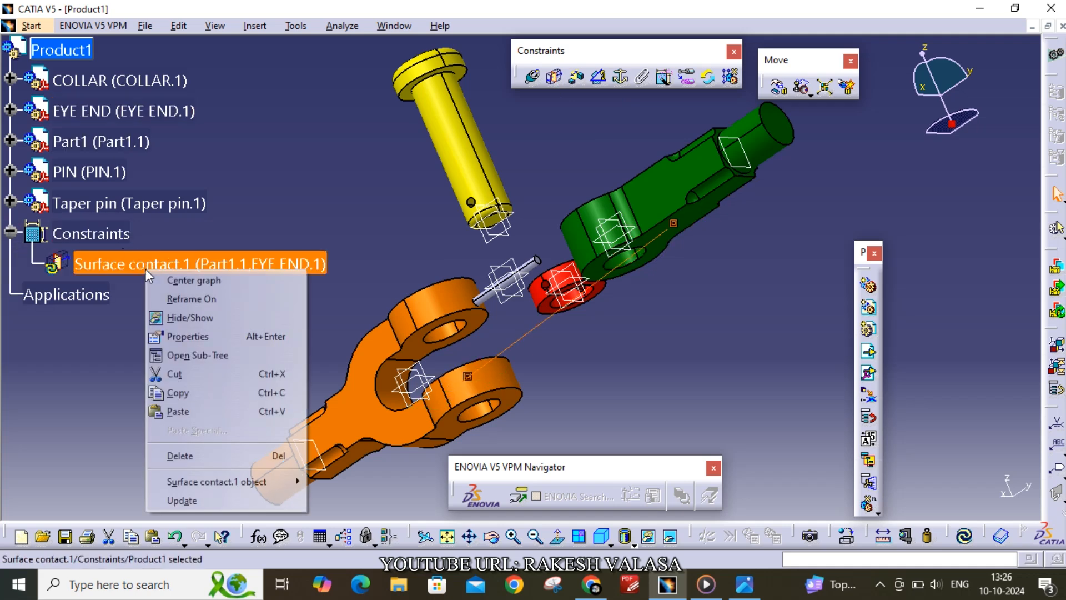
click(211, 499)
Make the fork's hole axis coincident with the eye end's hole axis and update the constraint.
click(491, 536)
drag(609, 405, 696, 291)
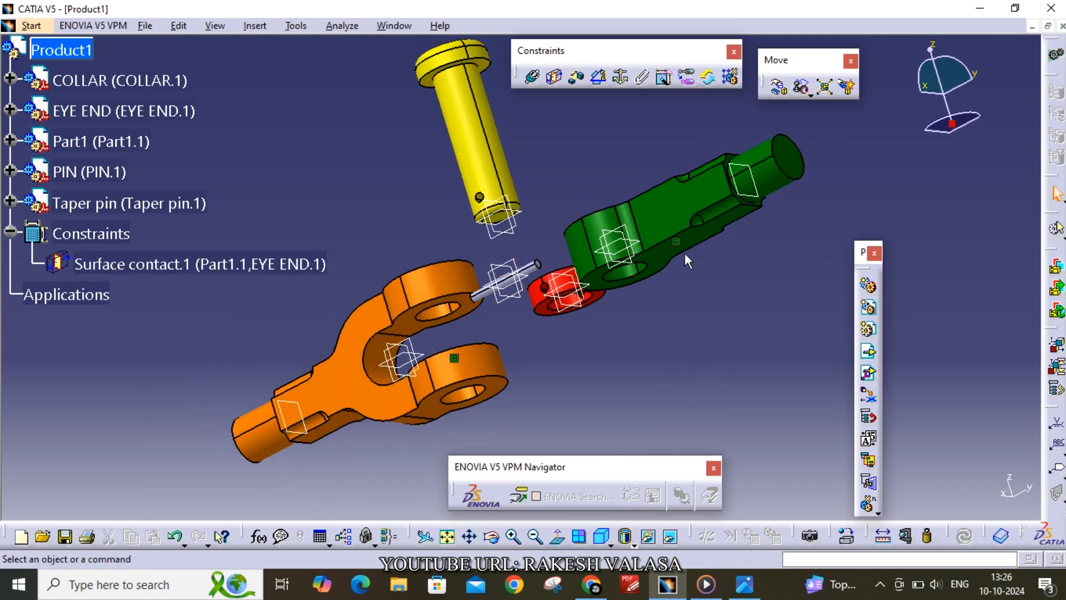
click(533, 78)
click(446, 319)
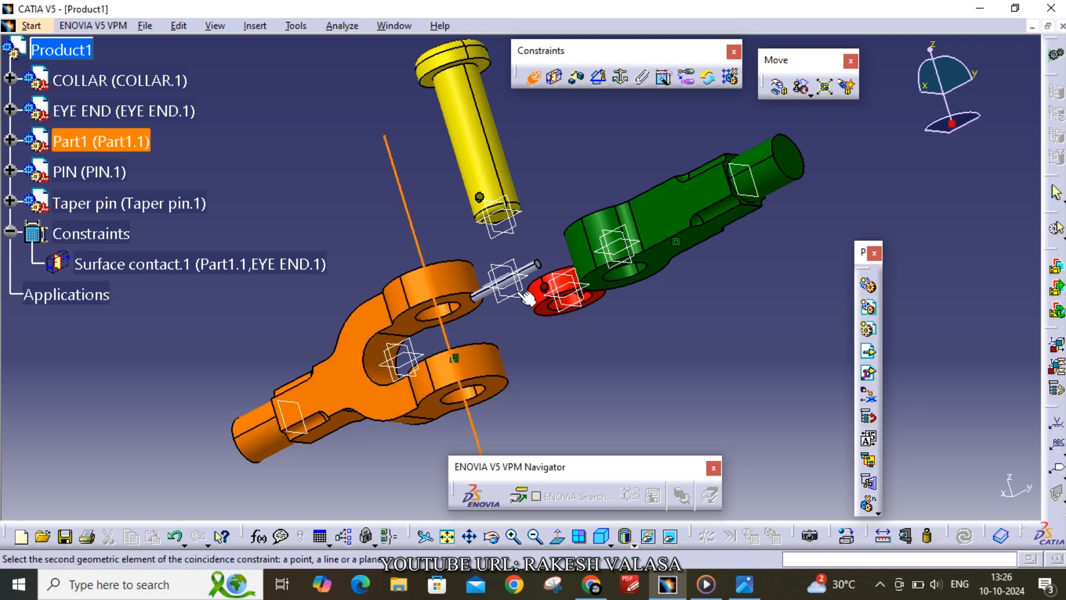
click(626, 273)
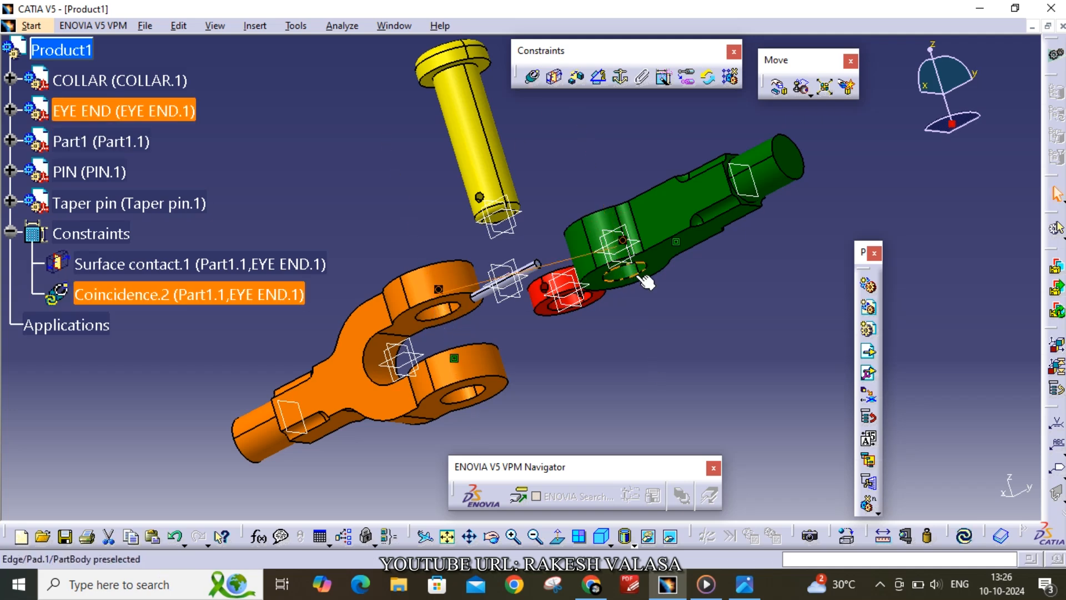
right_click(142, 298)
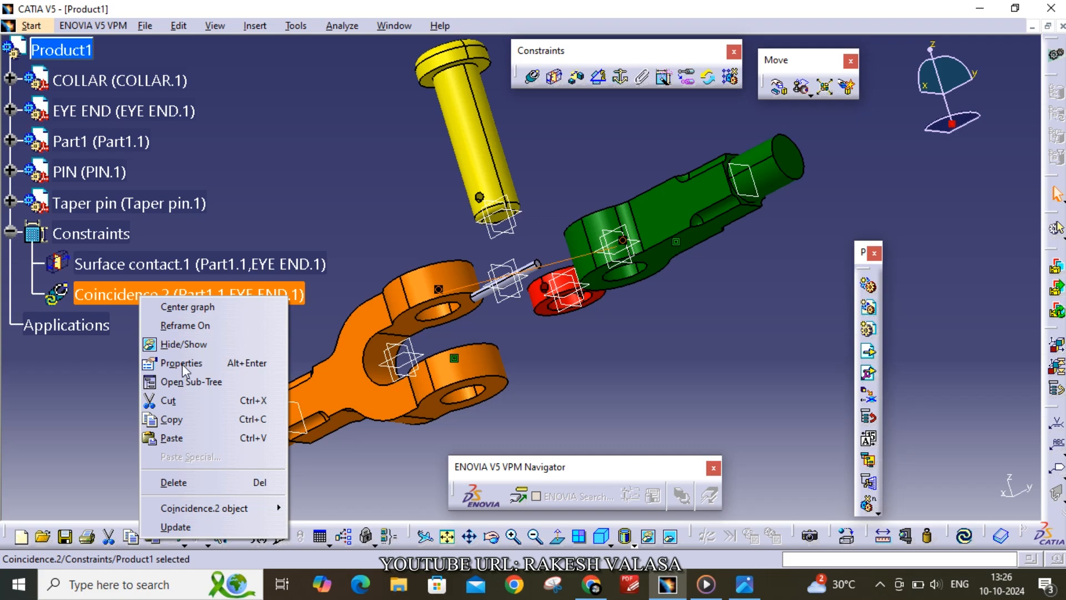
click(211, 528)
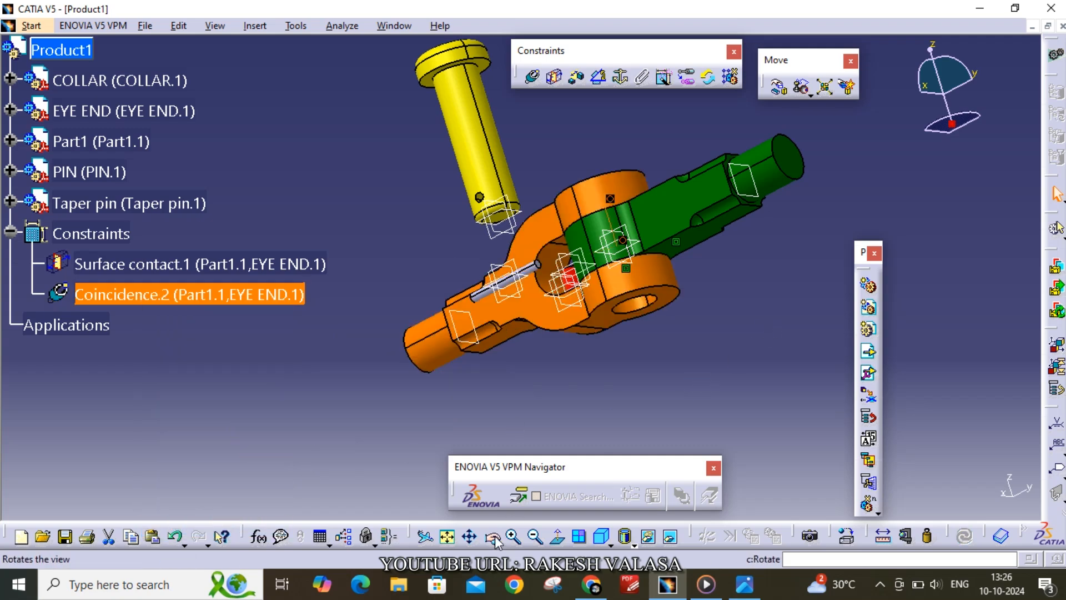
Make the pin's axis coincident with the fork's hole axis and update the constraint.
middle_drag(666, 327, 688, 388)
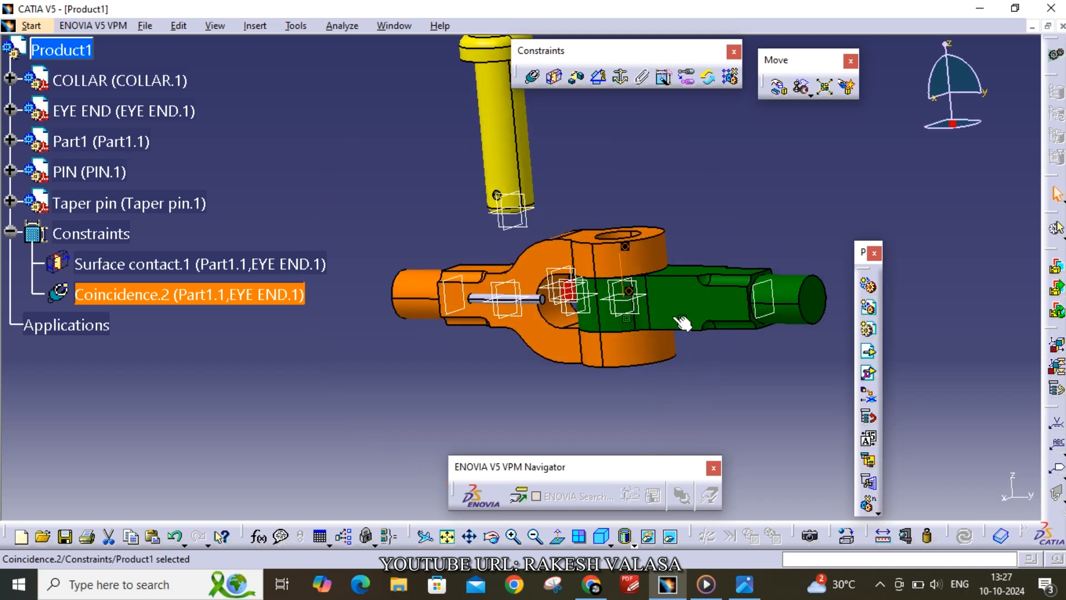
click(532, 77)
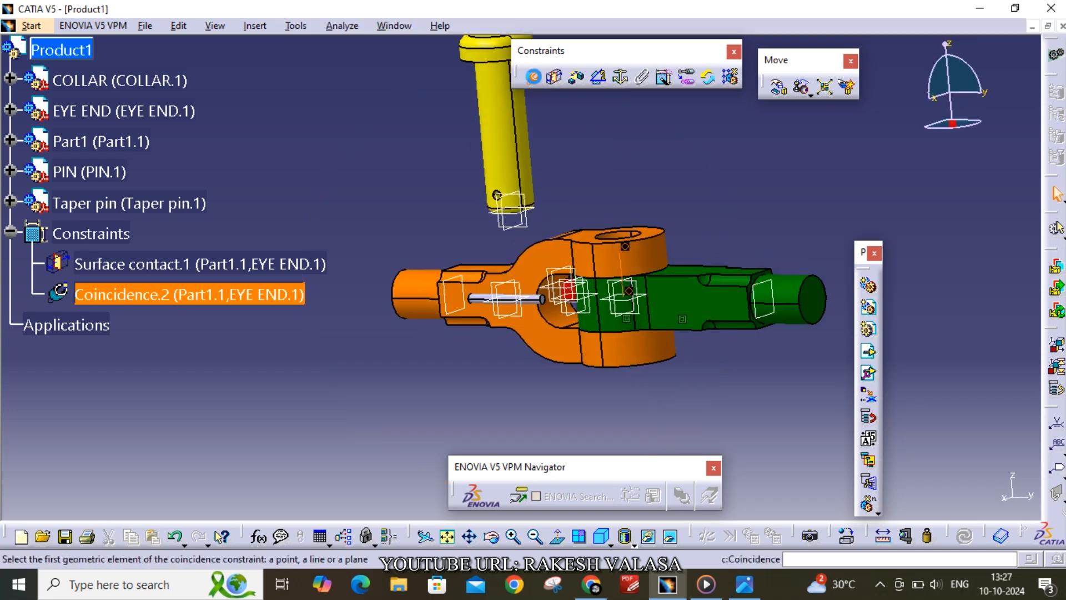
click(504, 157)
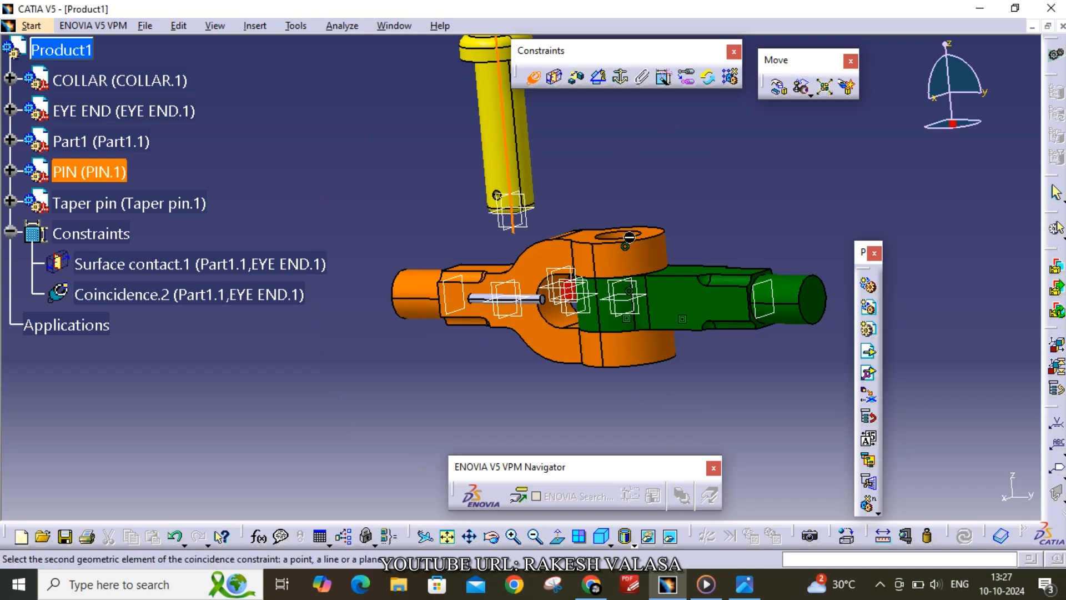
click(630, 273)
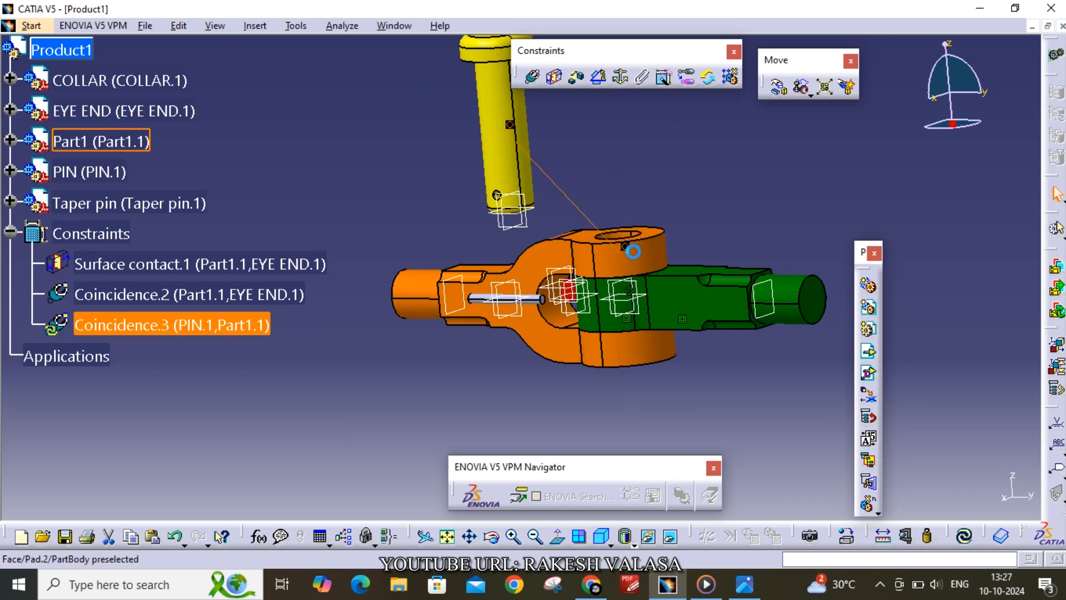
right_click(142, 328)
click(170, 312)
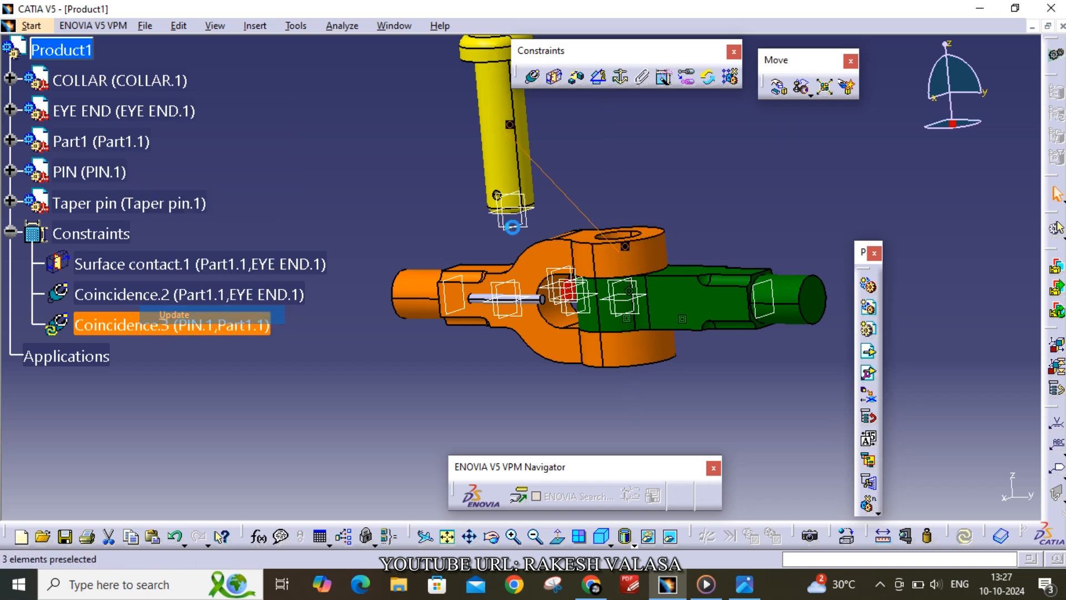
click(681, 184)
middle_drag(696, 177, 660, 245)
click(491, 536)
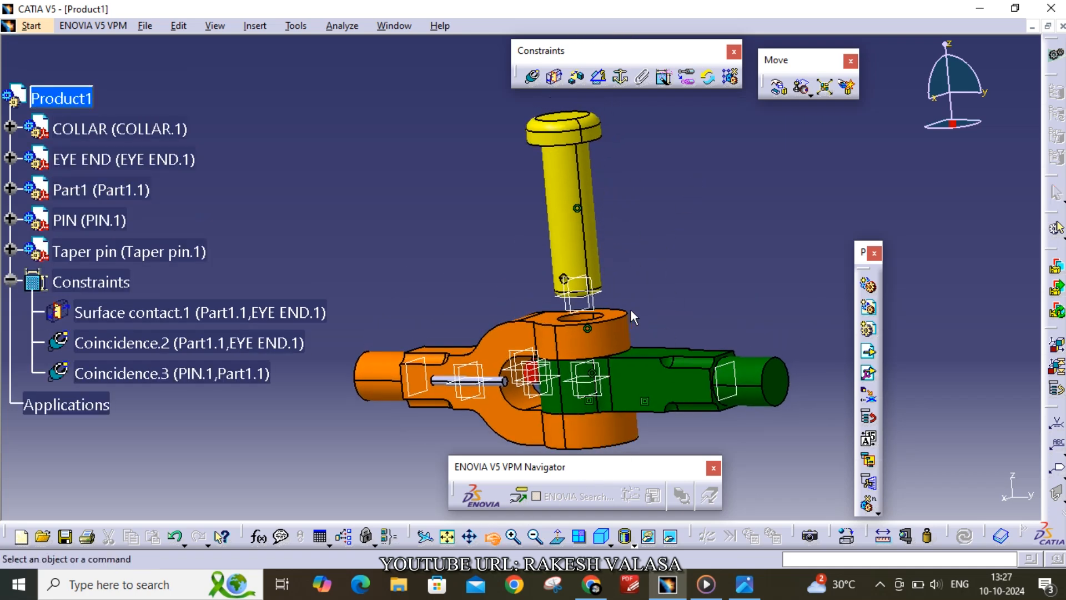
drag(661, 330, 621, 227)
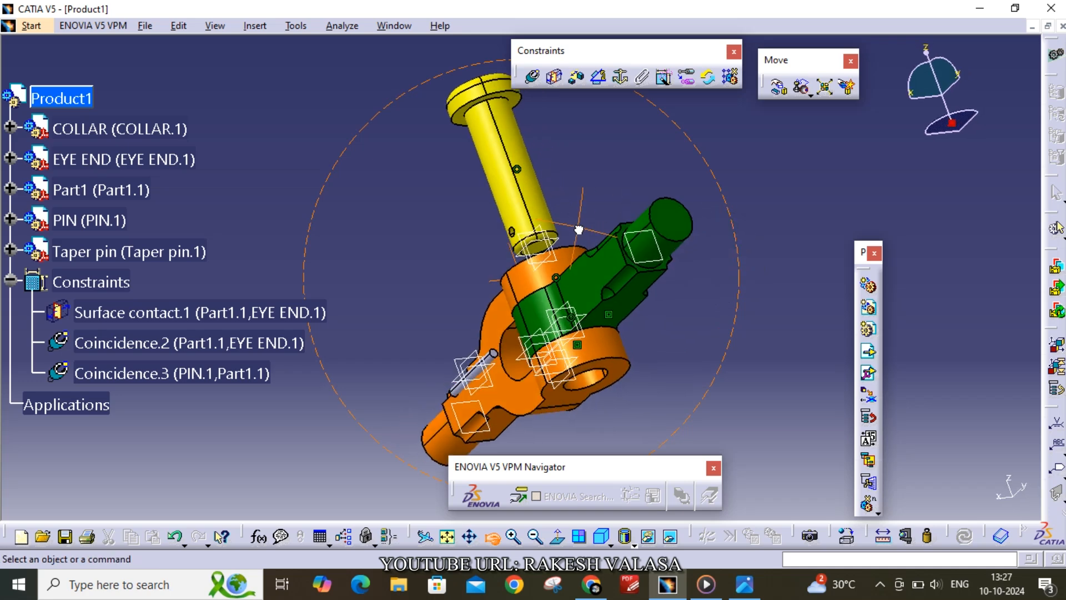
click(555, 79)
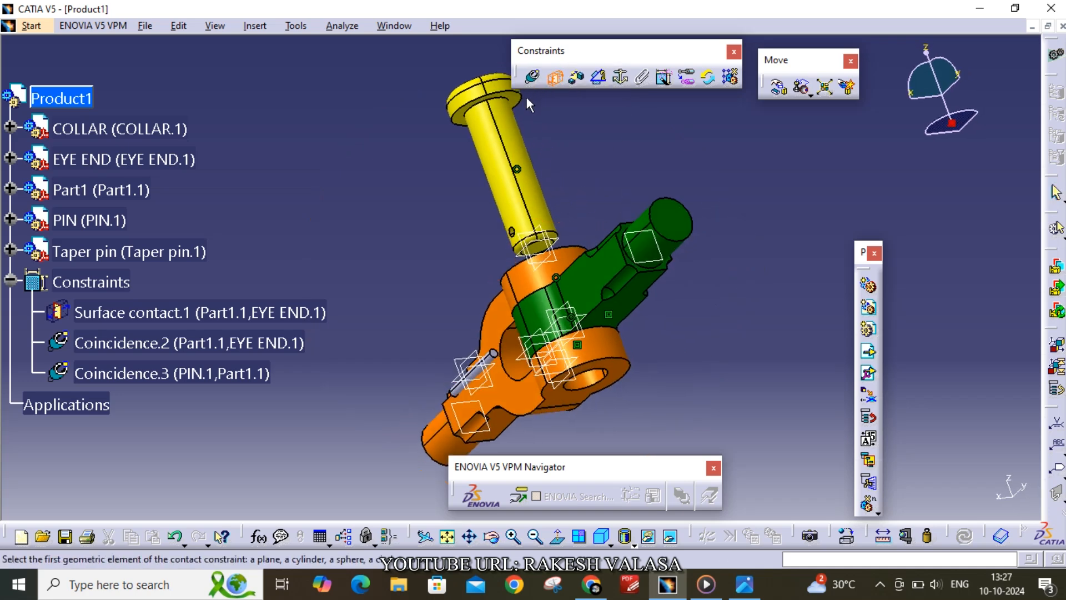
click(521, 105)
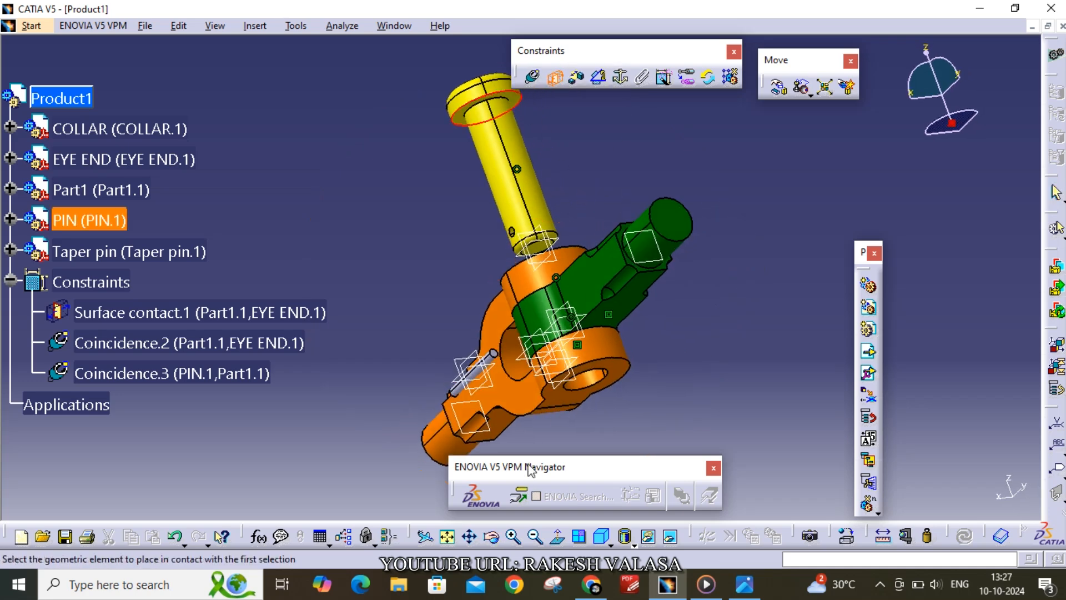
middle_drag(632, 174, 603, 337)
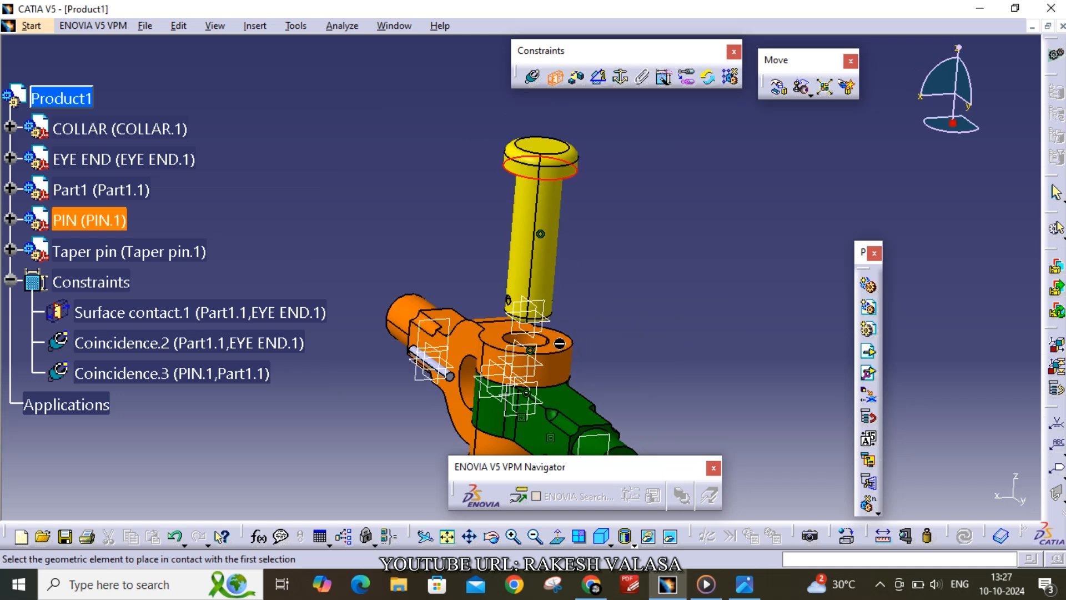
key(Escape)
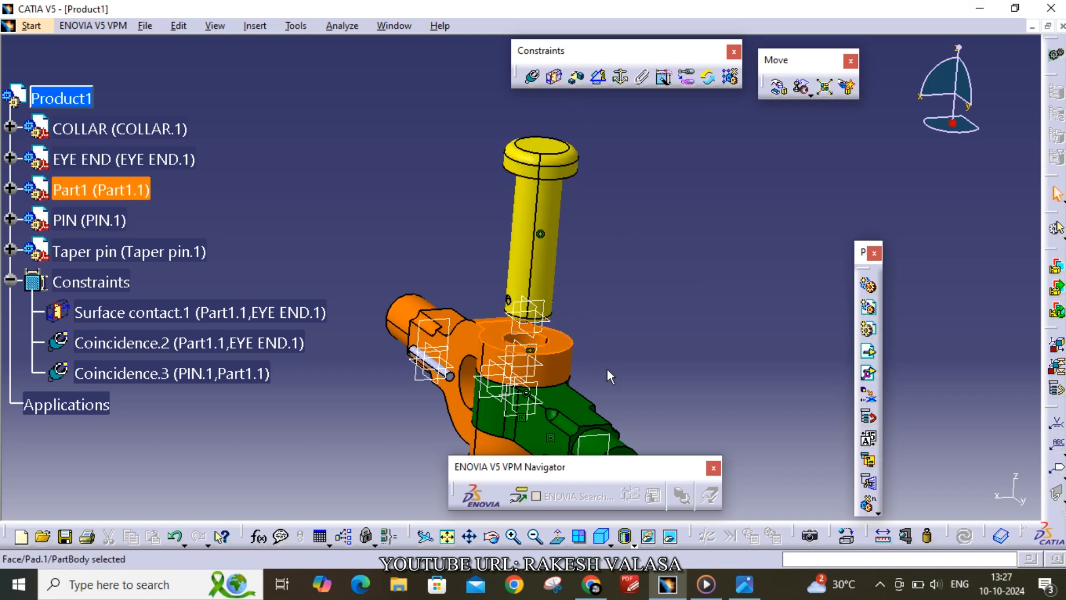
Add a surface contact between the fork's upper outer face and the underside of the pin head, and update it.
click(490, 535)
drag(648, 319, 465, 191)
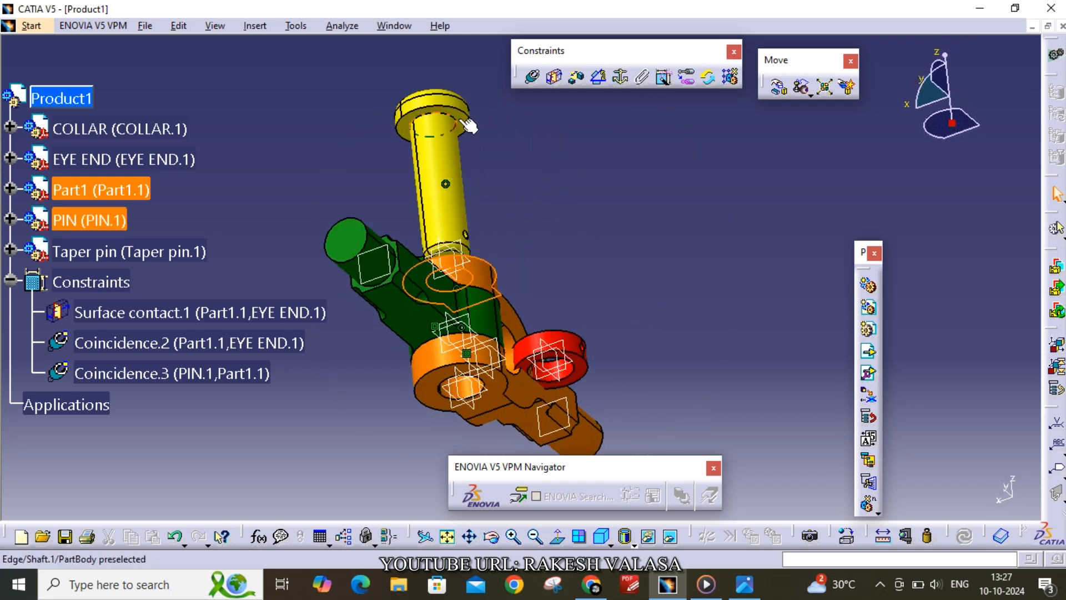
click(555, 78)
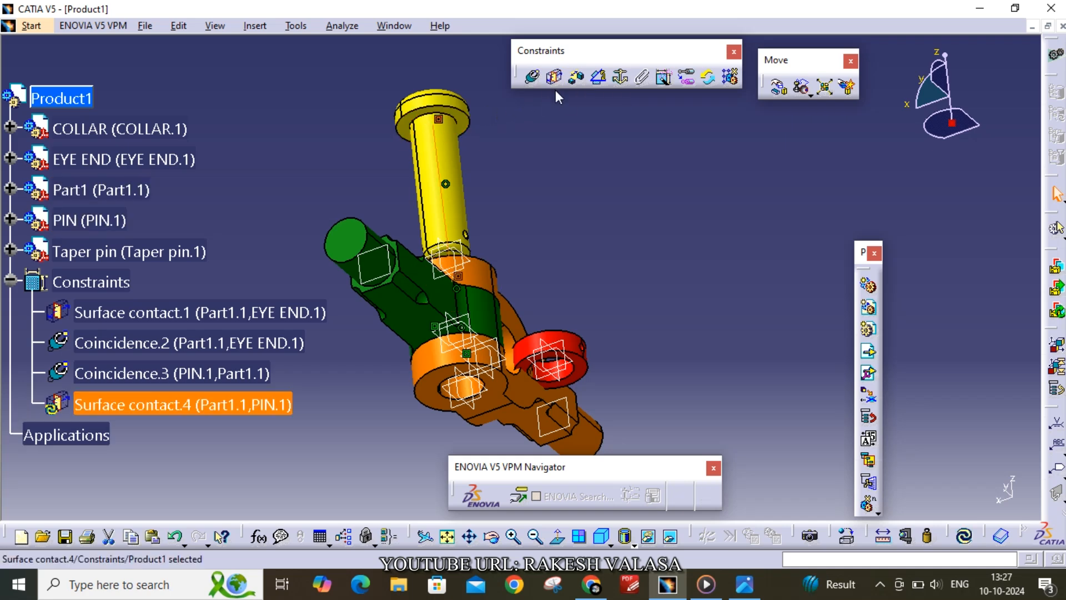
right_click(139, 404)
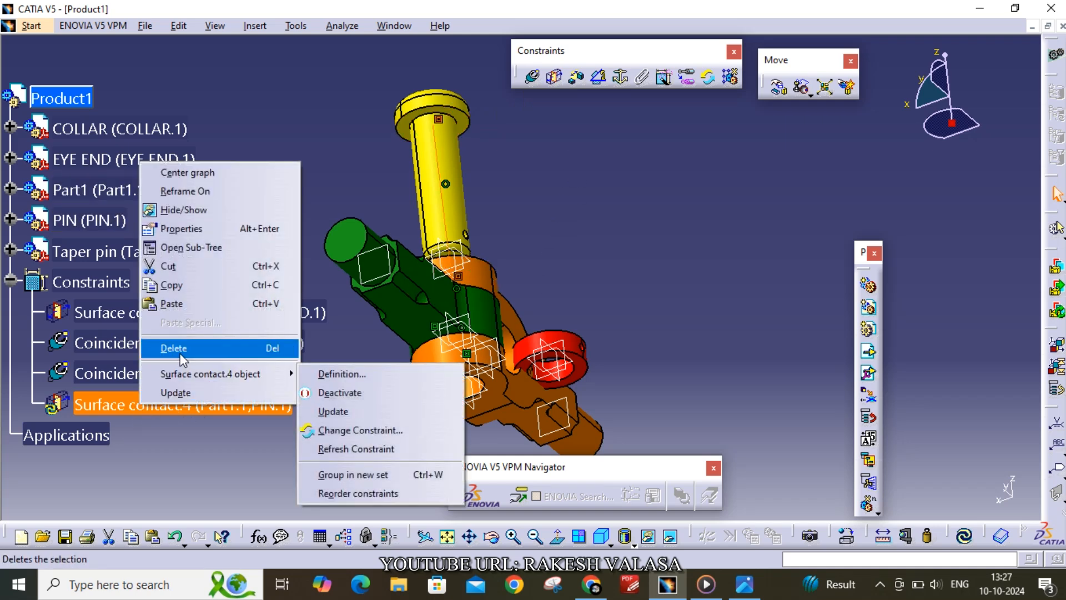
click(185, 393)
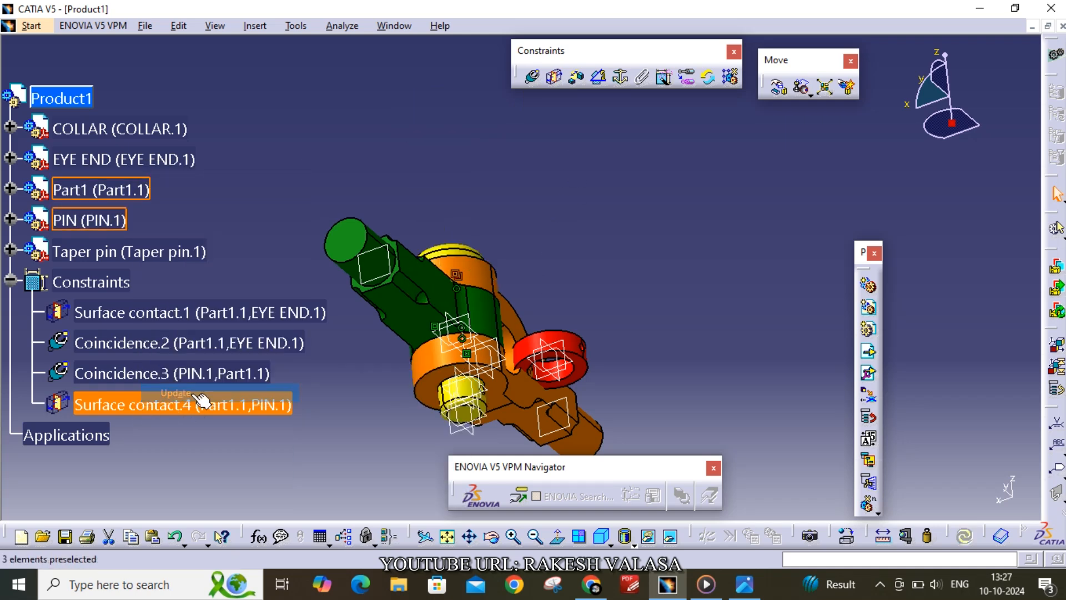
Add a surface contact between the collar's flat face and the outer face of the fork's lower arm, and update it.
drag(389, 399, 438, 258)
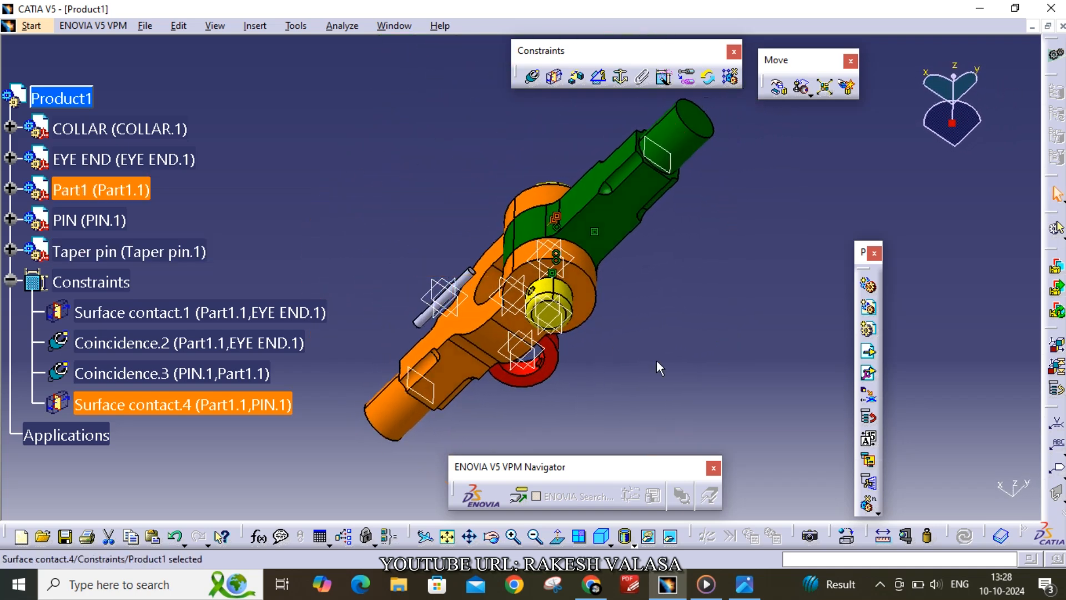
click(676, 361)
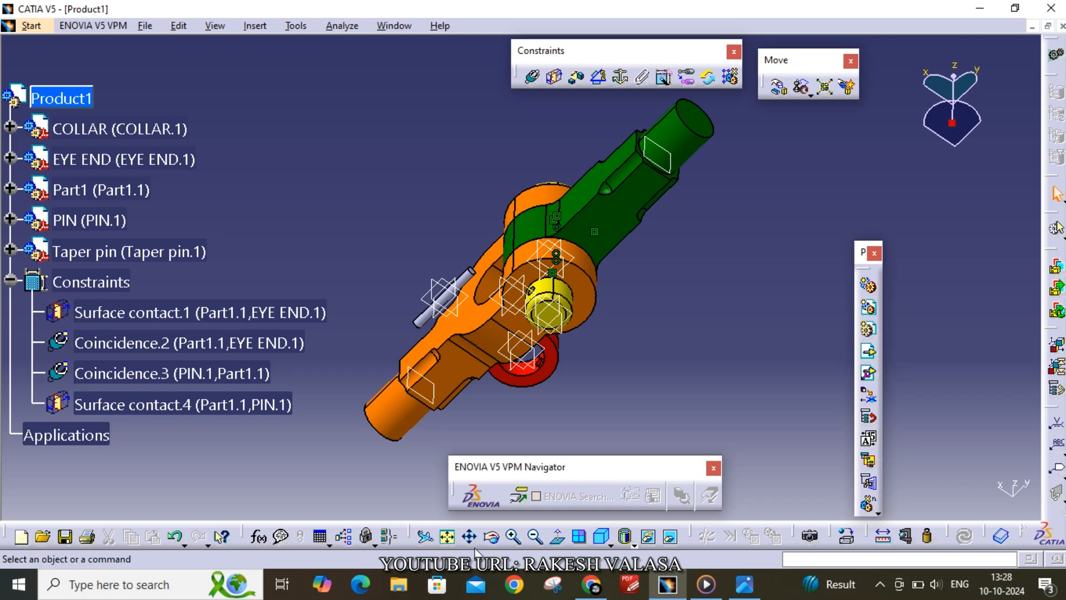
click(493, 537)
drag(582, 427, 494, 338)
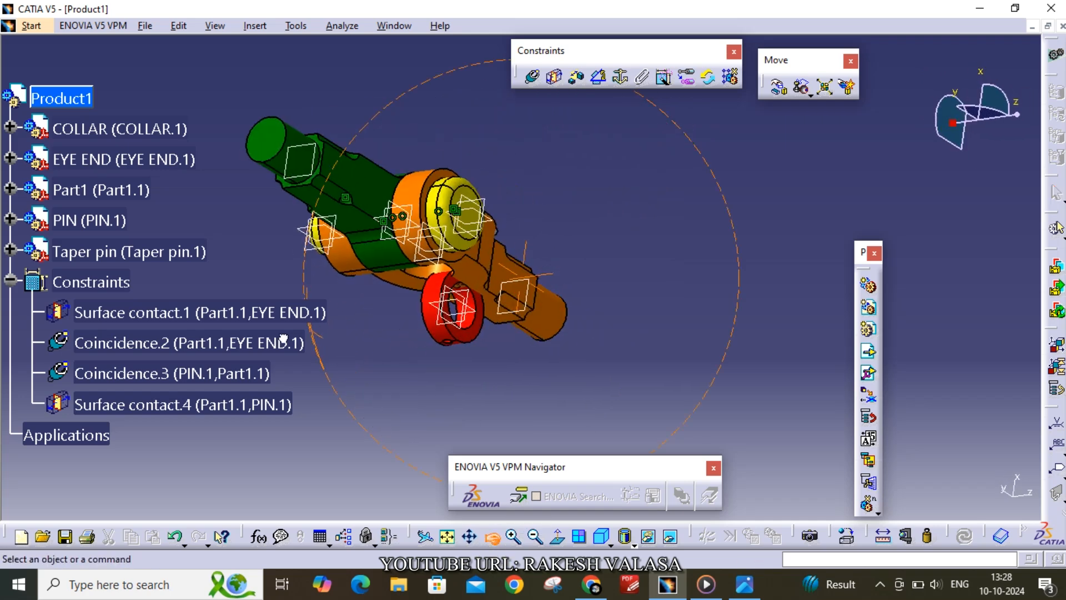
click(484, 343)
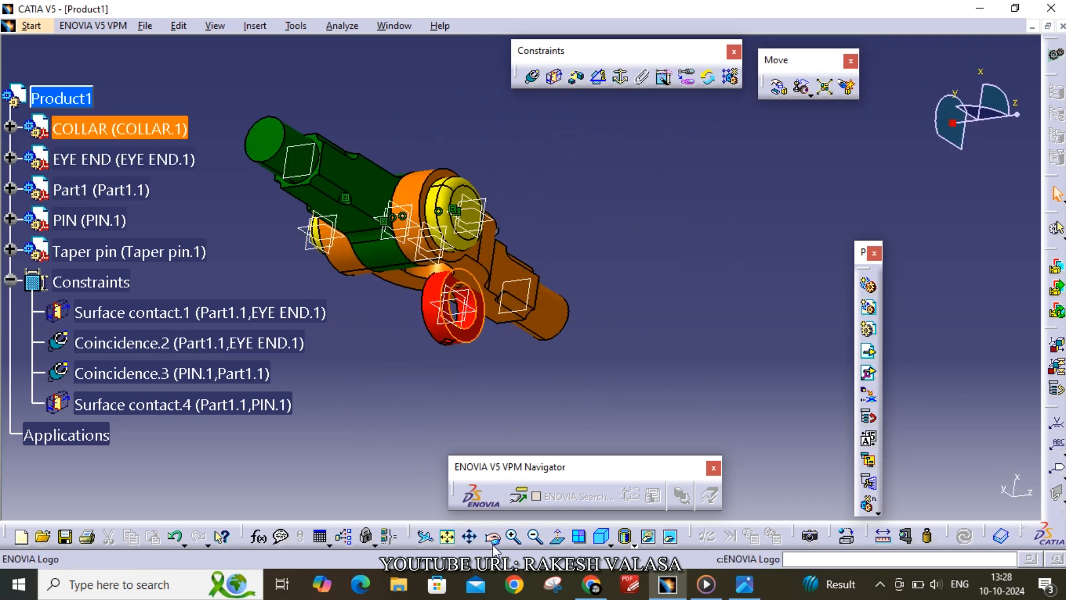
drag(433, 430, 624, 288)
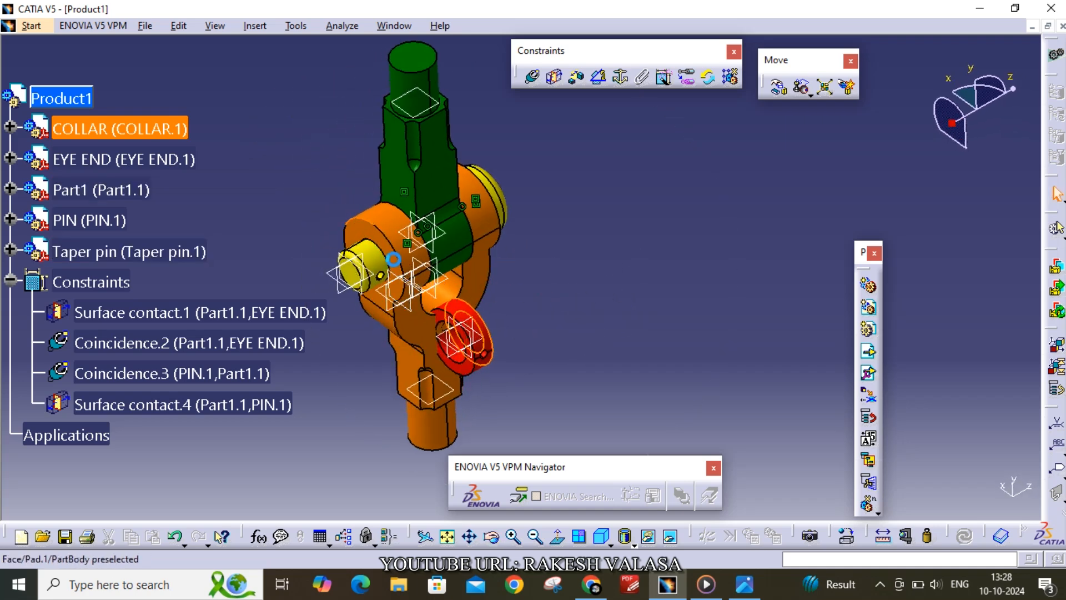
click(555, 78)
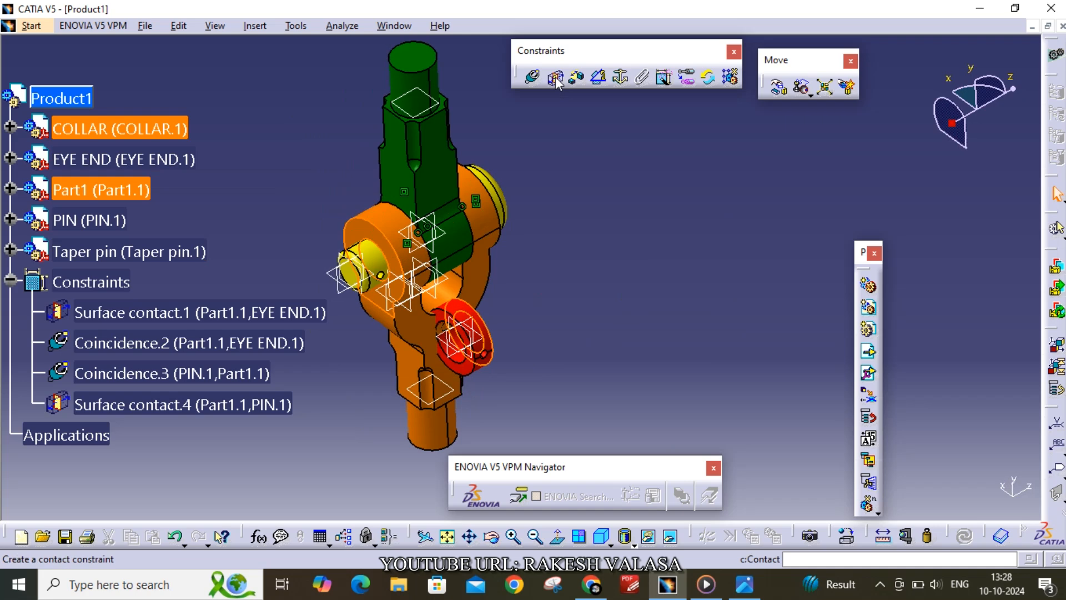
click(555, 78)
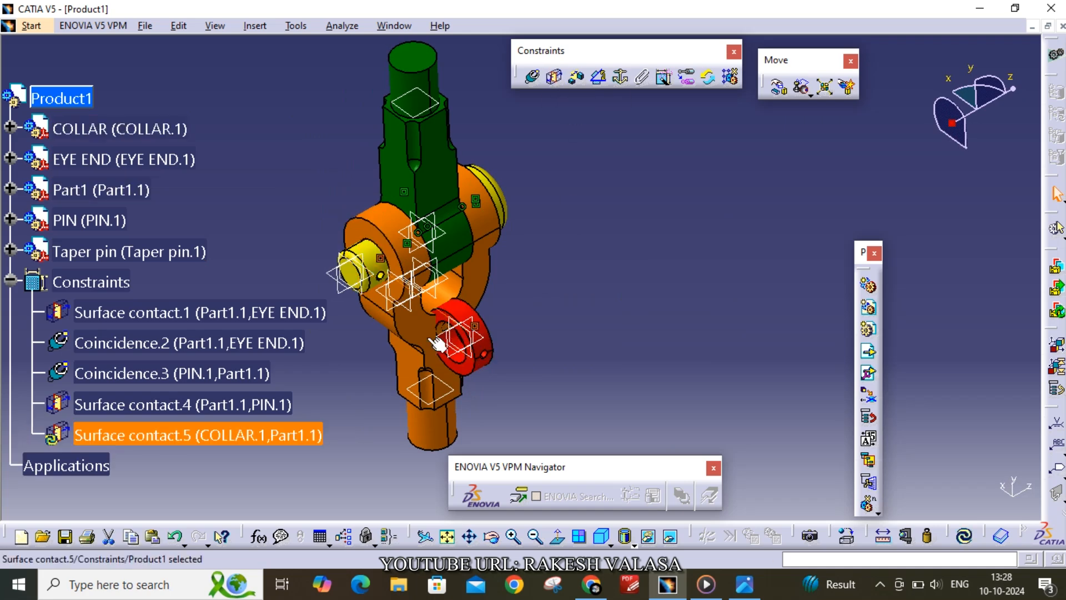
right_click(160, 436)
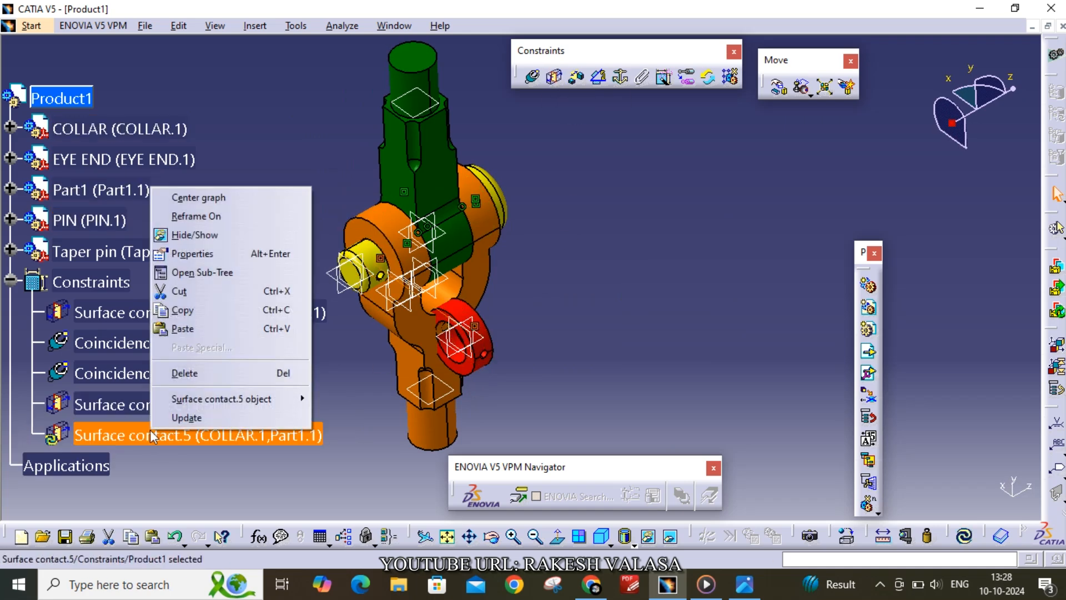
click(202, 418)
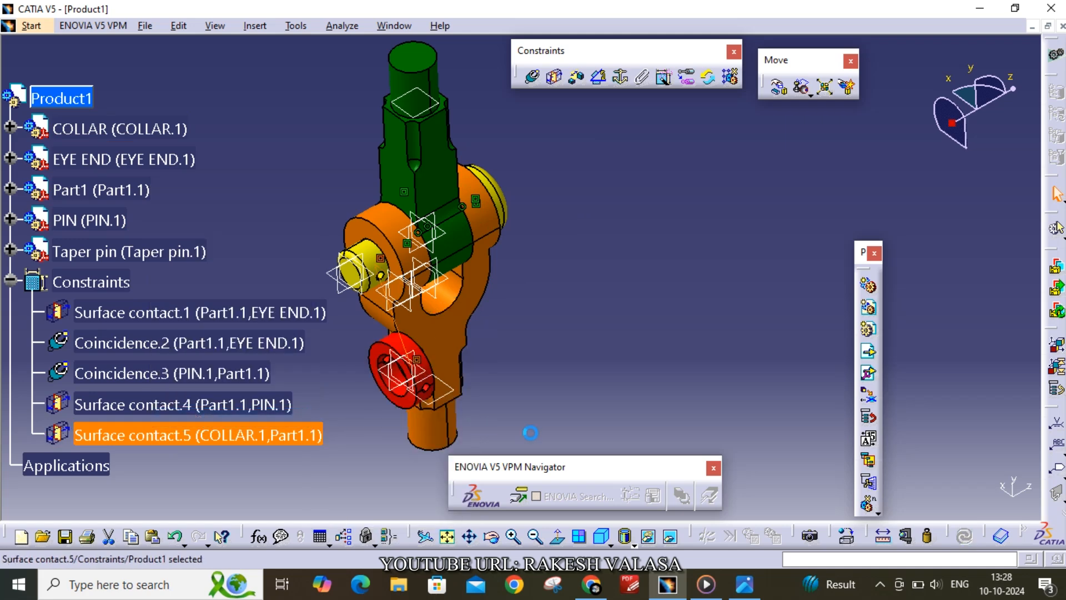
click(657, 342)
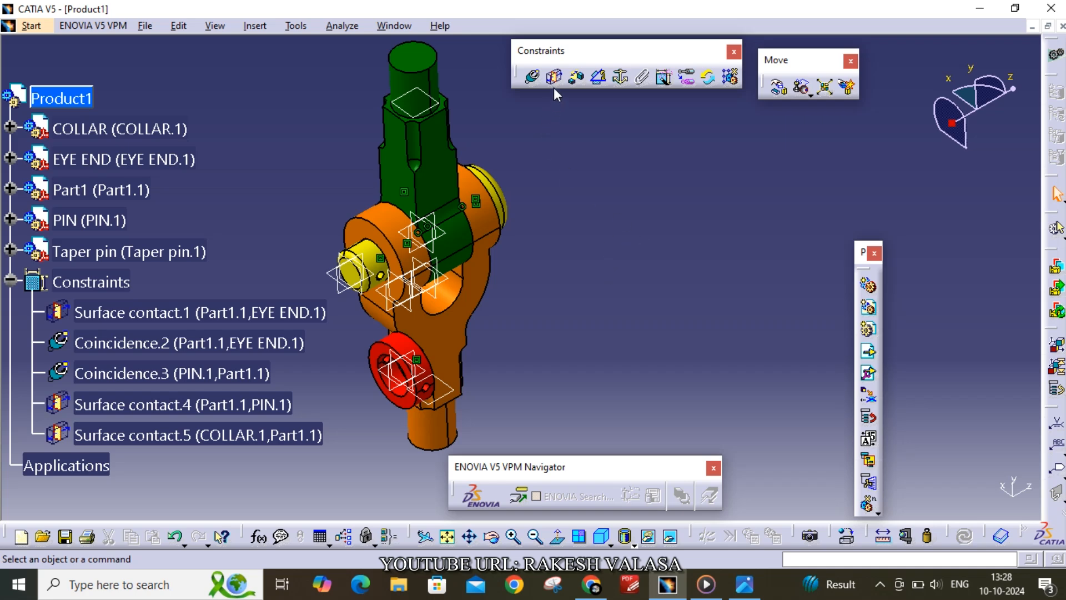
Make the pin's axis coincident with the collar's bore axis and update the constraint.
click(536, 77)
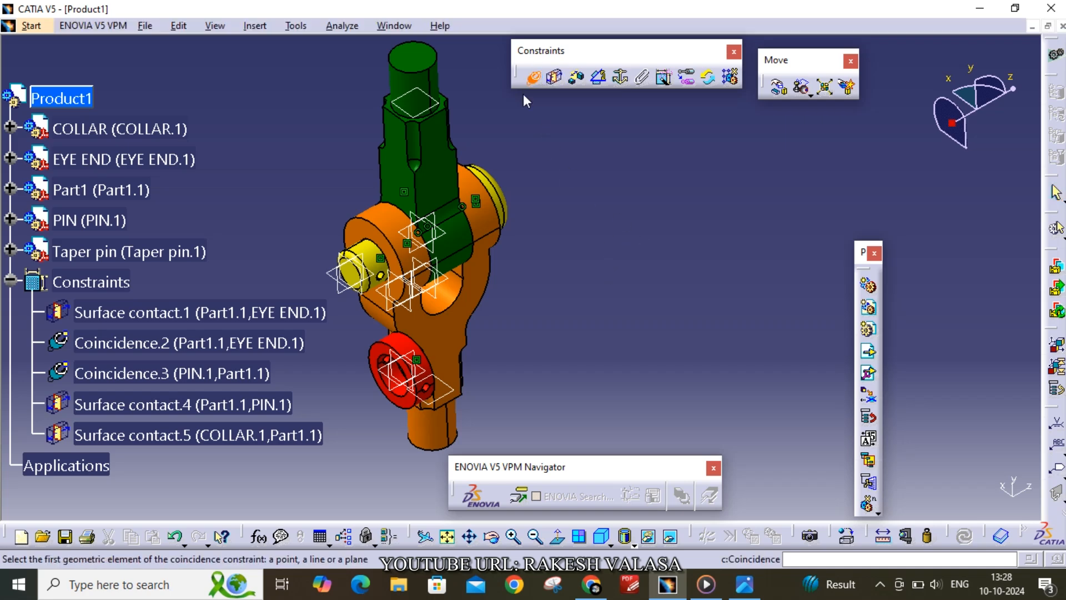
click(387, 261)
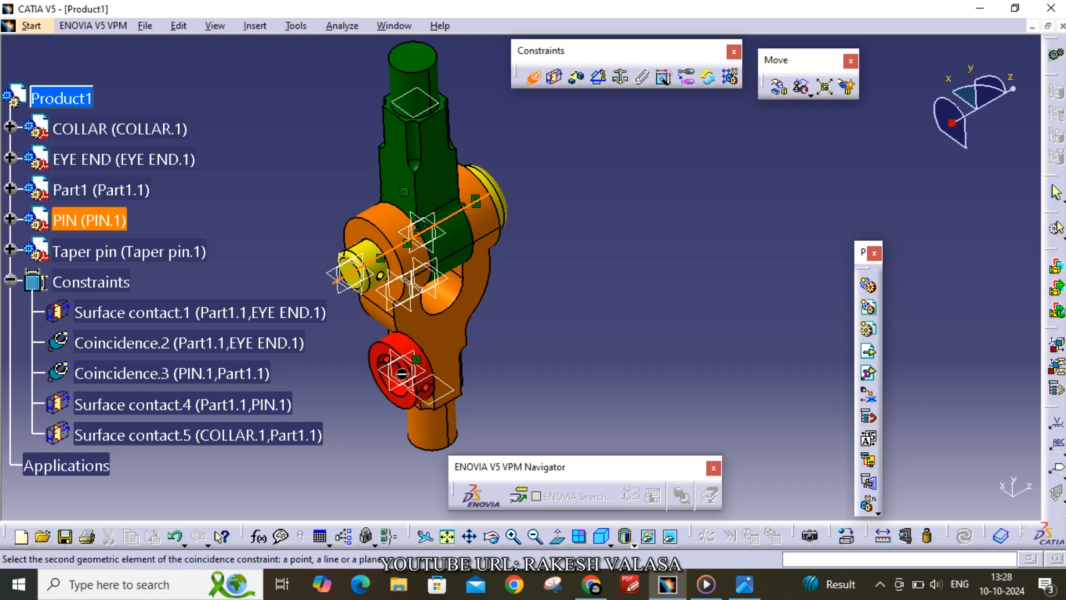
click(403, 372)
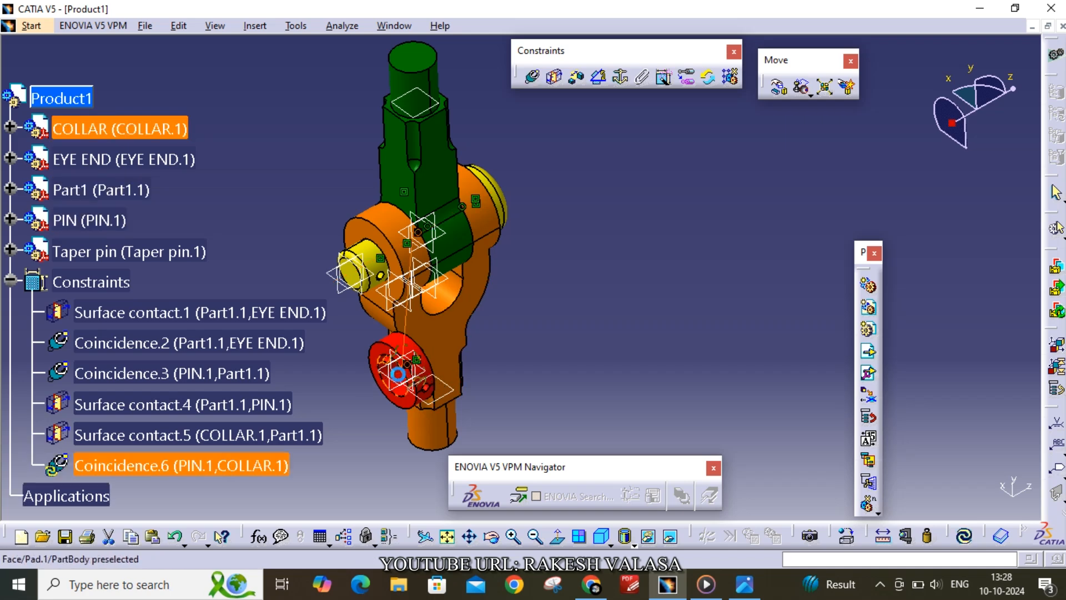
right_click(161, 465)
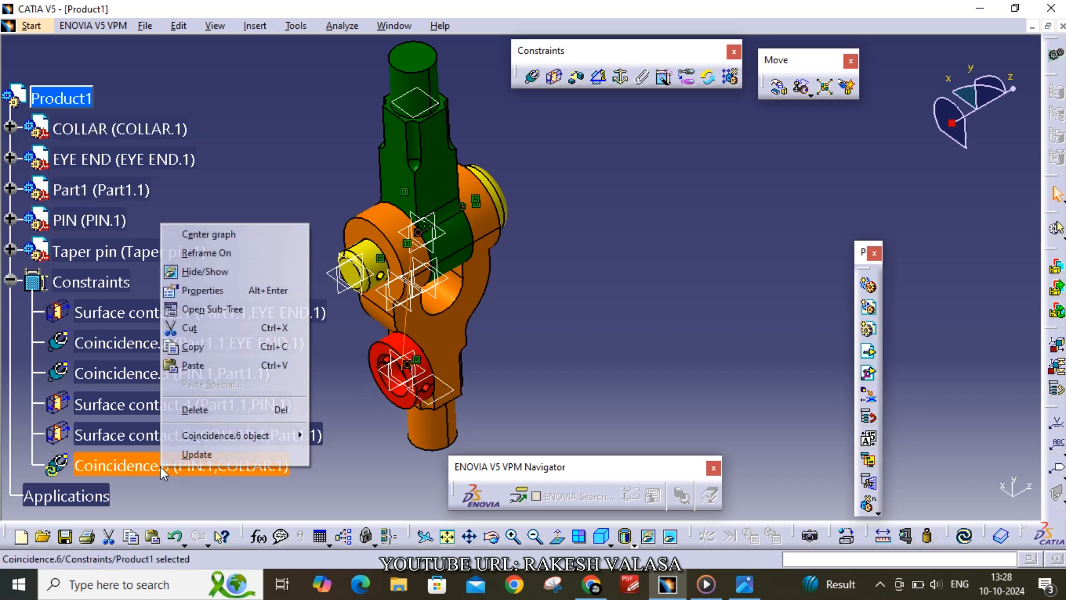
click(198, 454)
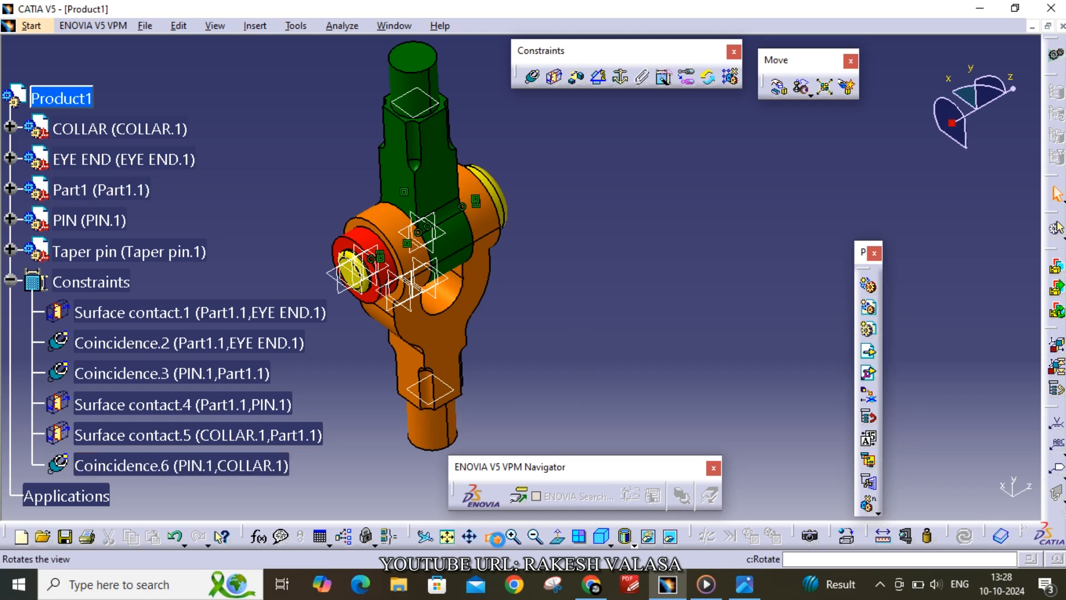
Make the taper pin's axis coincident with the axis of the collar's small cross hole and update the constraint.
middle_drag(487, 380, 604, 249)
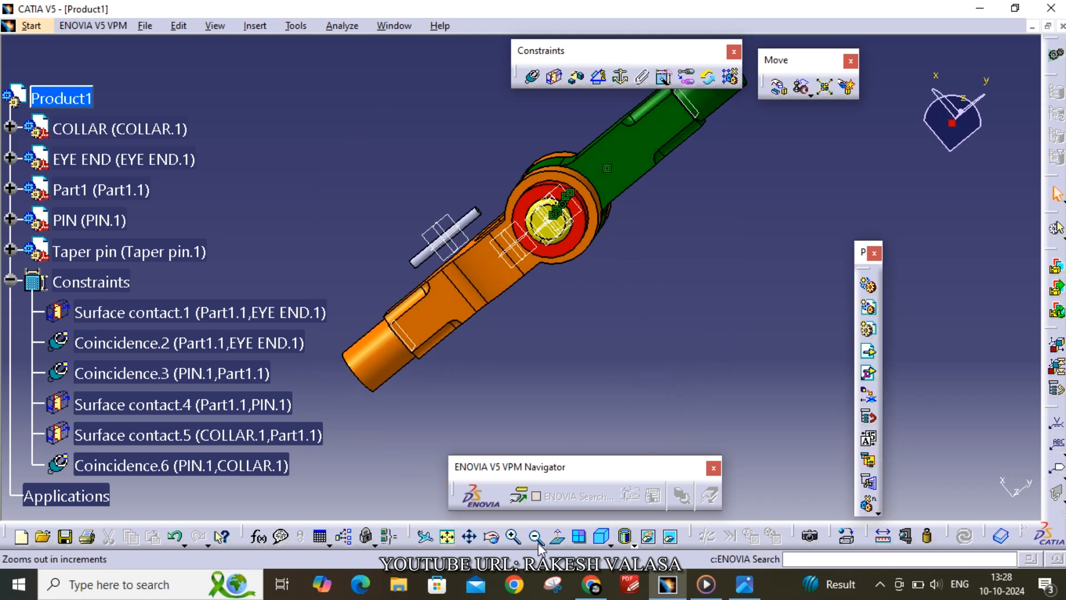
middle_drag(588, 348, 620, 327)
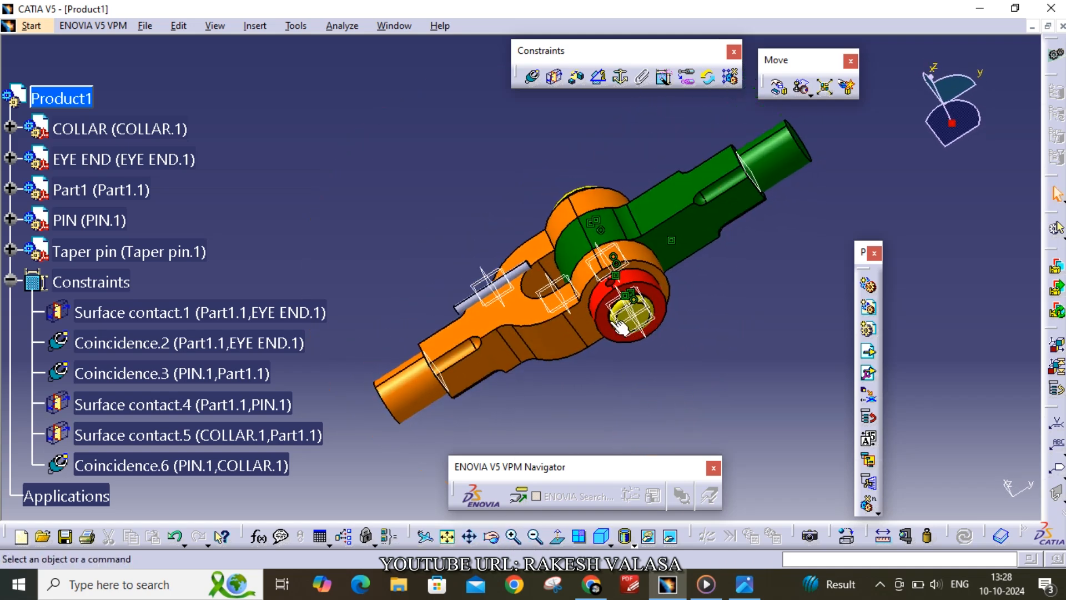
click(534, 79)
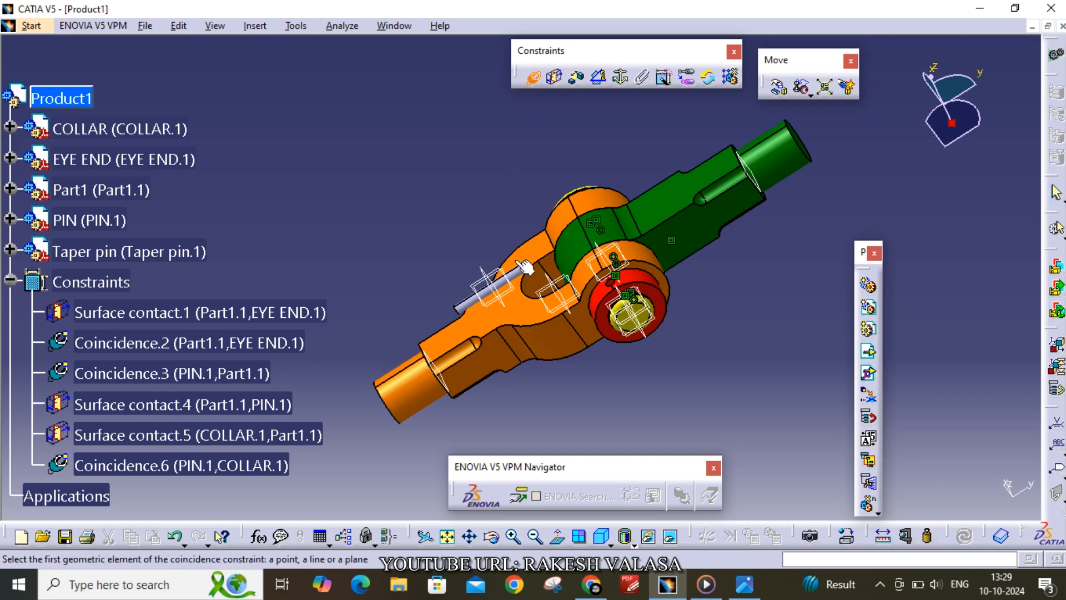
click(513, 537)
click(515, 537)
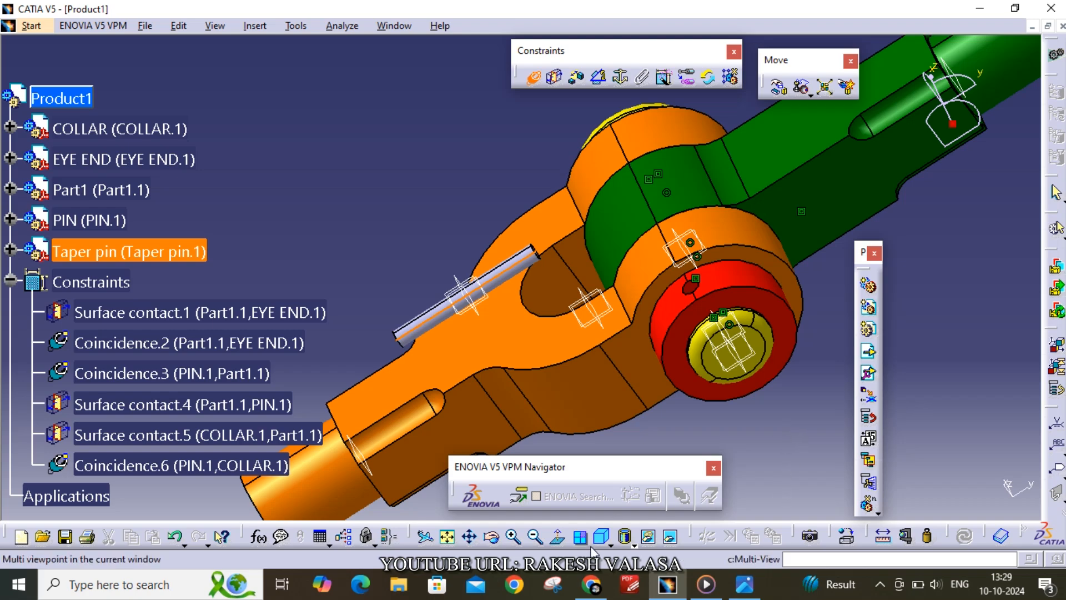
click(491, 536)
drag(583, 477, 611, 375)
middle_drag(656, 392, 691, 388)
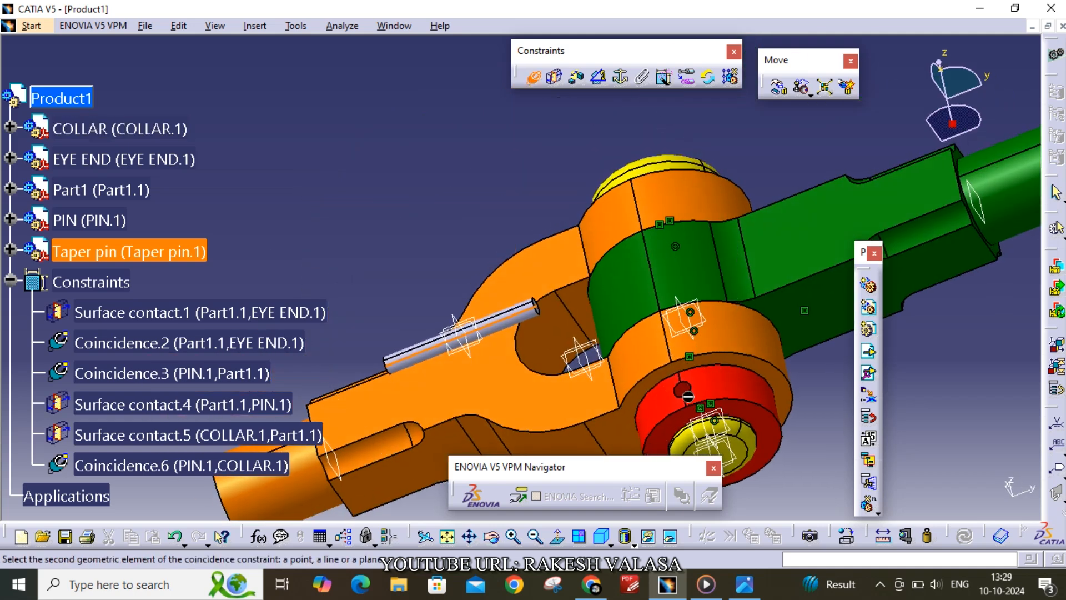
click(691, 394)
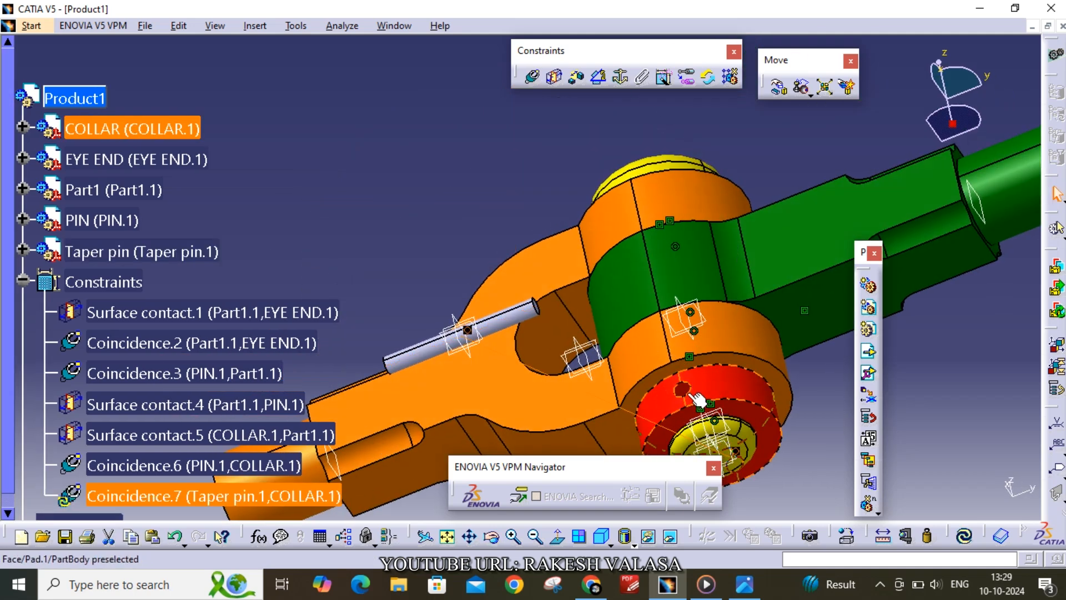
click(186, 500)
scroll(172, 477, down, 2)
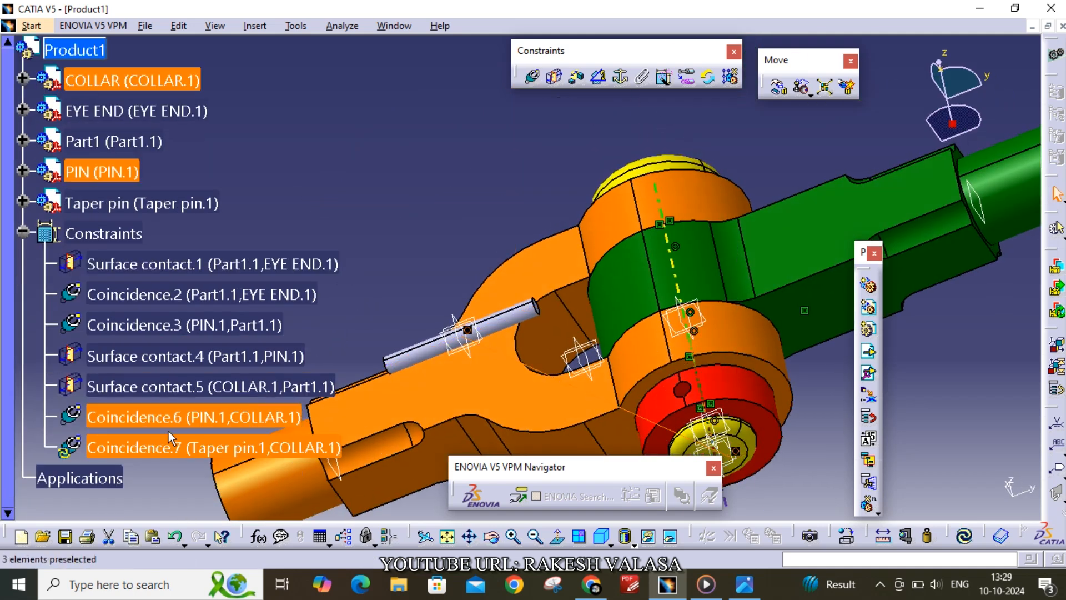
right_click(157, 451)
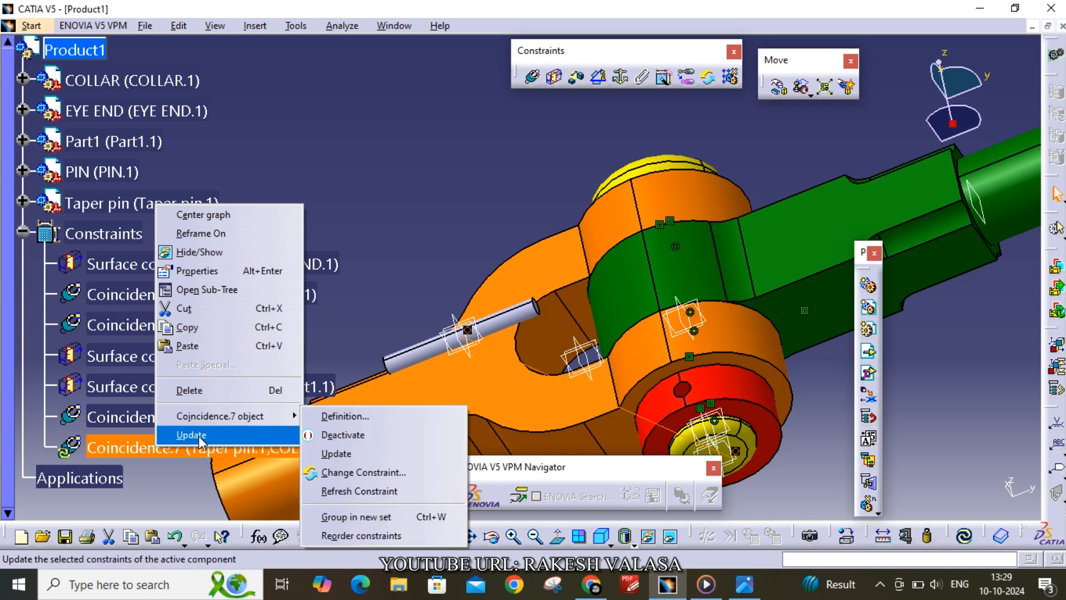
click(192, 434)
click(368, 166)
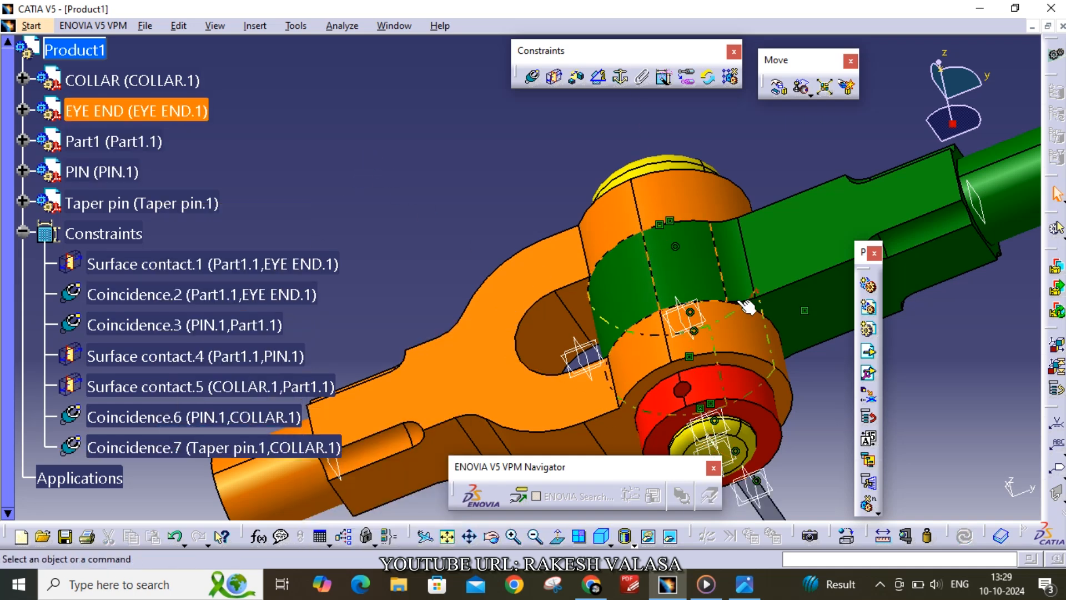
Manipulate the taper pin along the X axis so it passes through the collar's cross hole with both ends protruding.
middle_drag(814, 431, 616, 289)
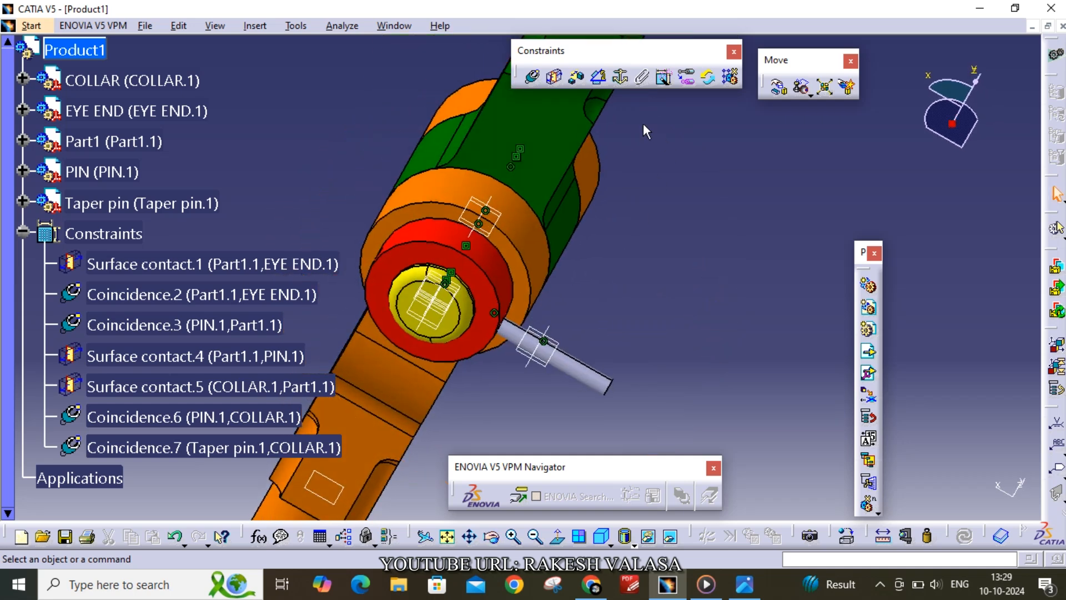
click(777, 88)
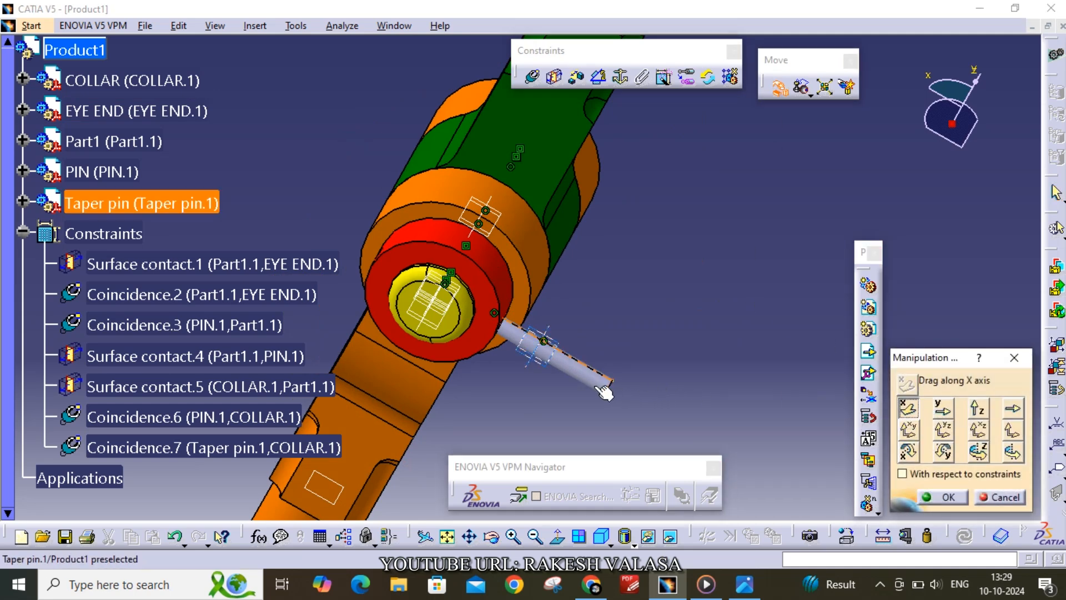
drag(600, 388, 501, 312)
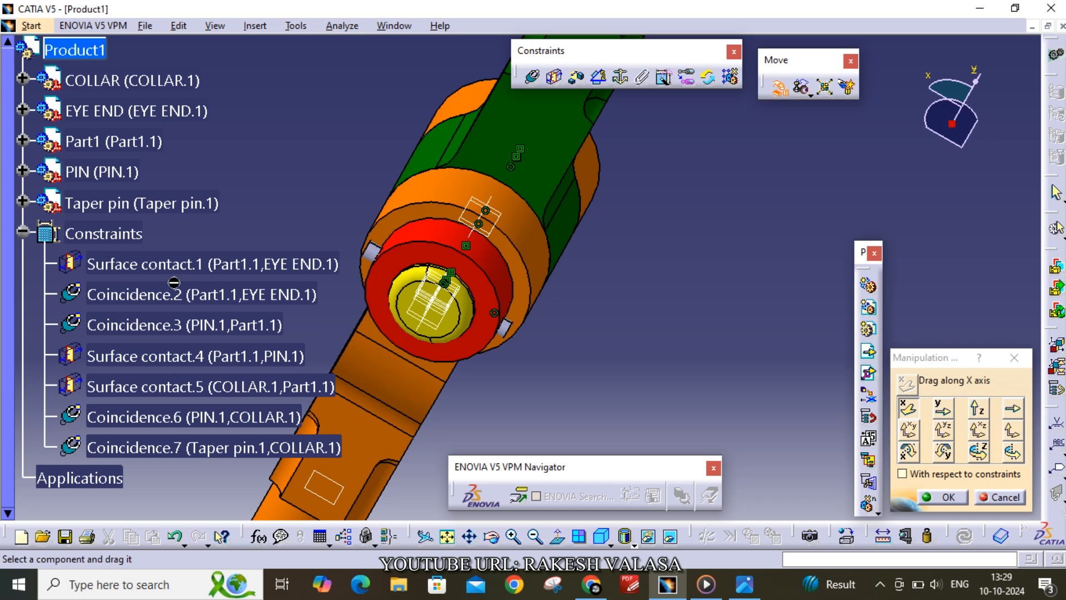
Collapse the Constraints branch in the specification tree.
click(22, 201)
click(22, 261)
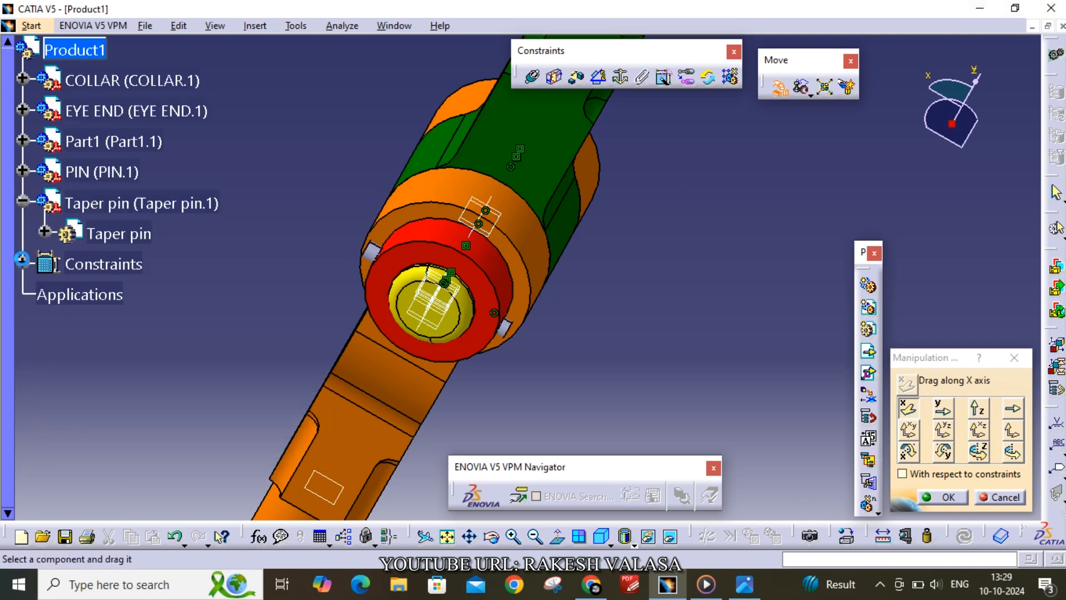
click(23, 201)
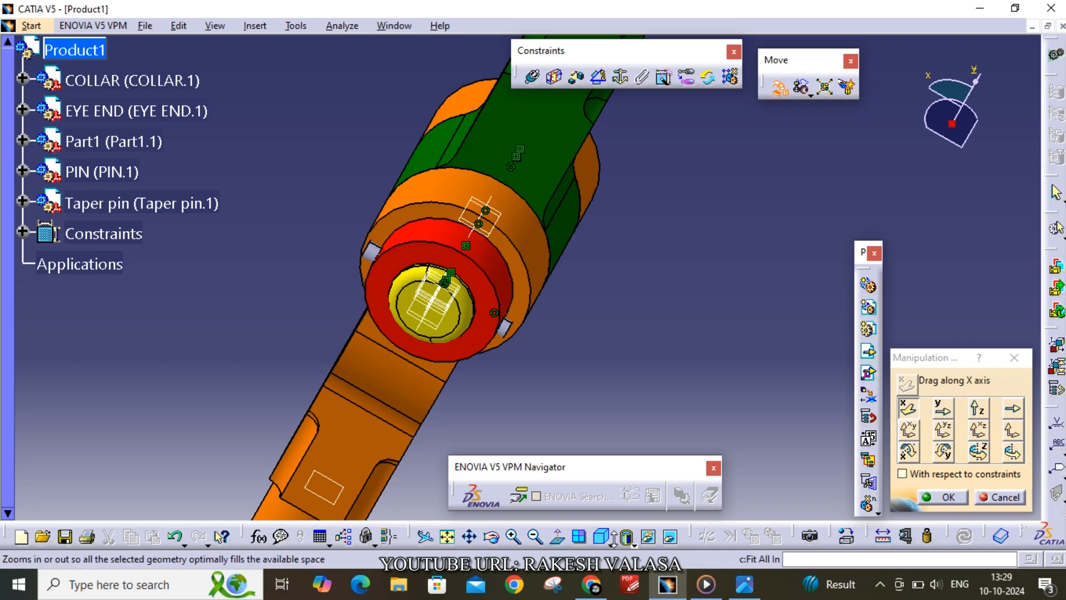
End the manipulation and examine the assembled knuckle joint in the isometric view and from the collar side.
click(604, 537)
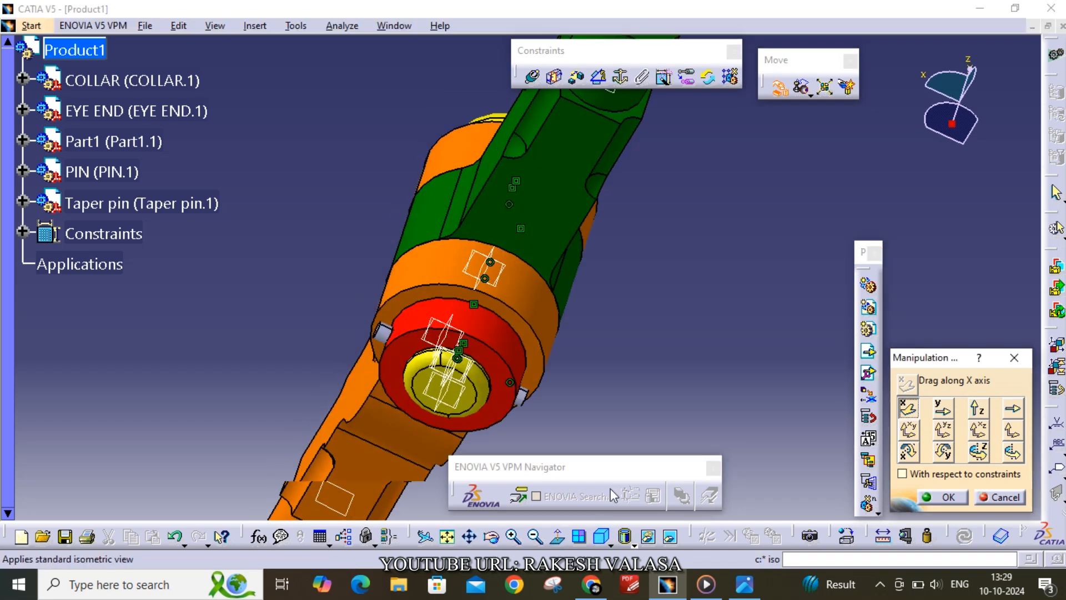
click(1014, 358)
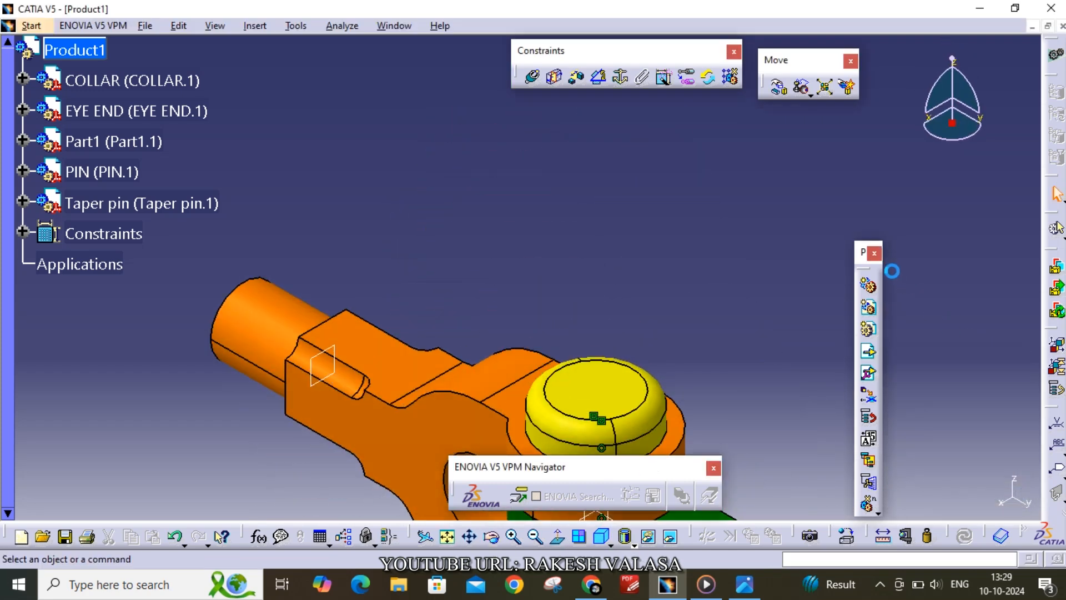
drag(981, 235, 984, 235)
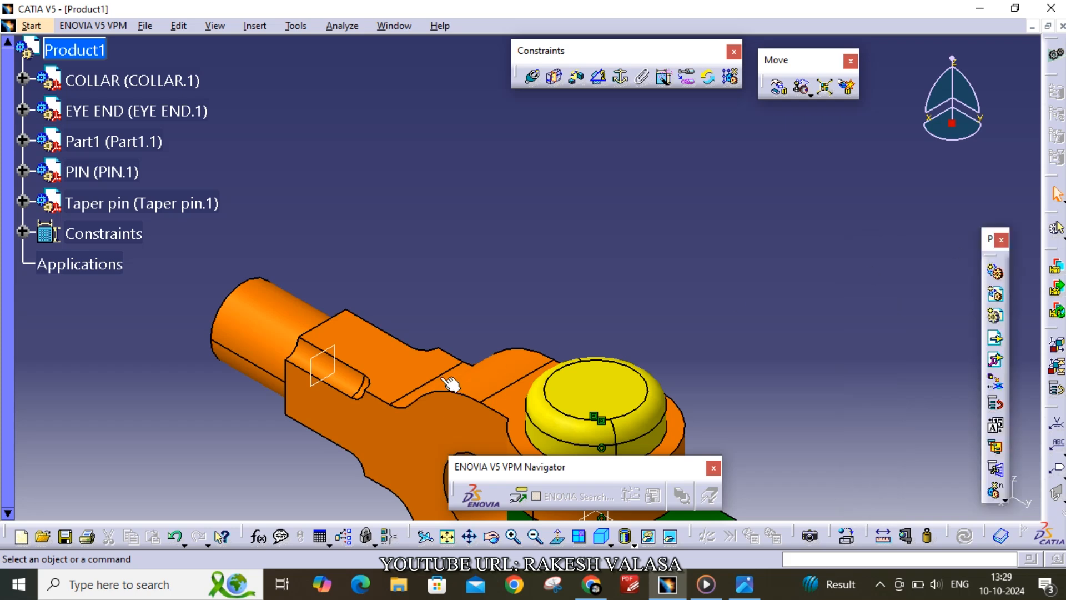
scroll(625, 244, down, 1)
middle_drag(625, 244, 638, 80)
middle_drag(749, 274, 717, 201)
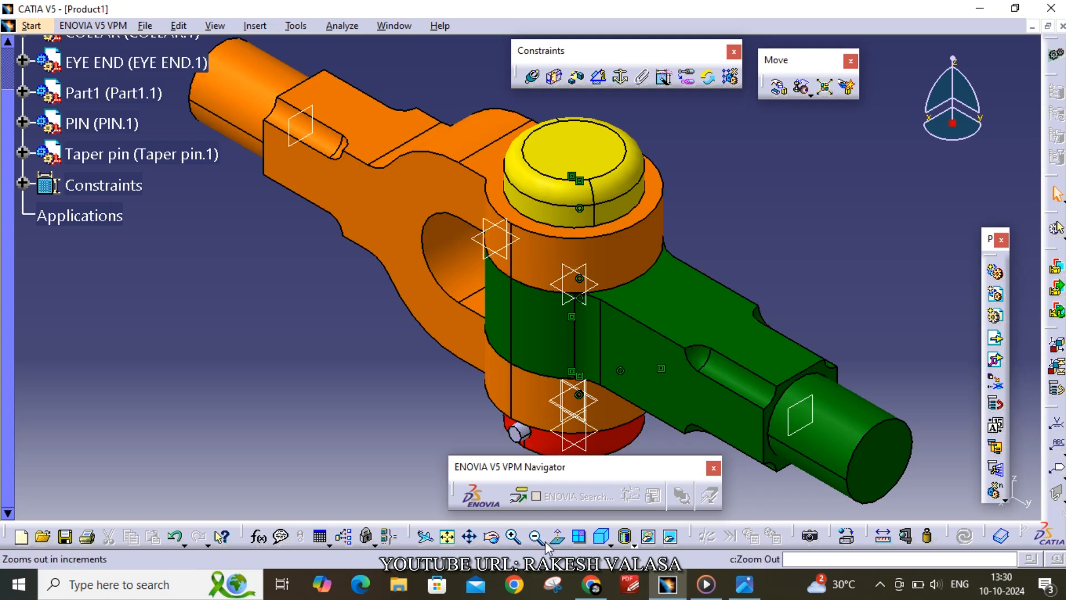
click(491, 536)
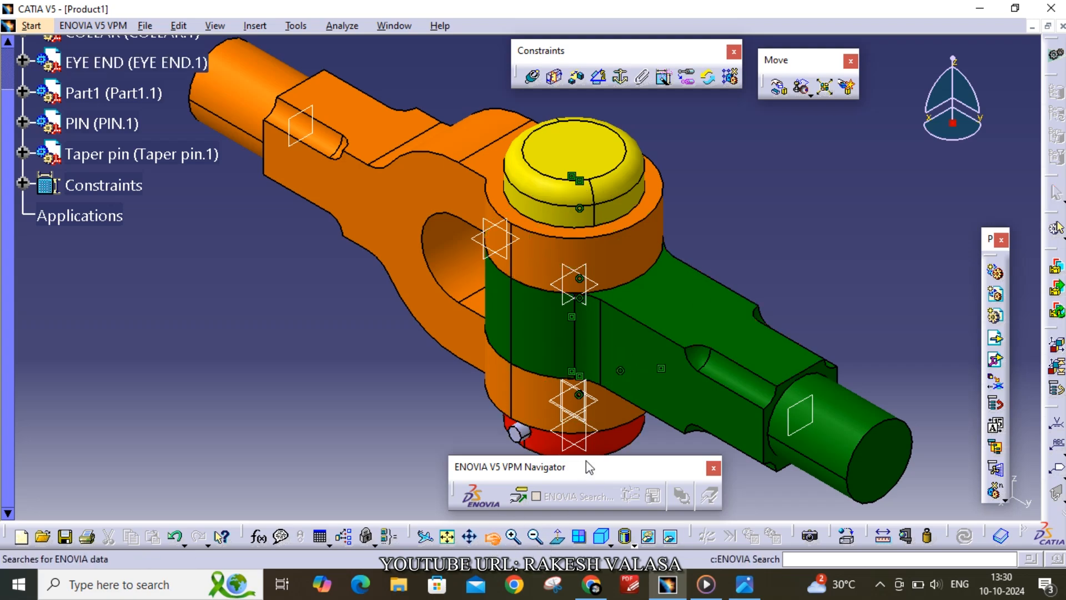
drag(690, 446, 655, 421)
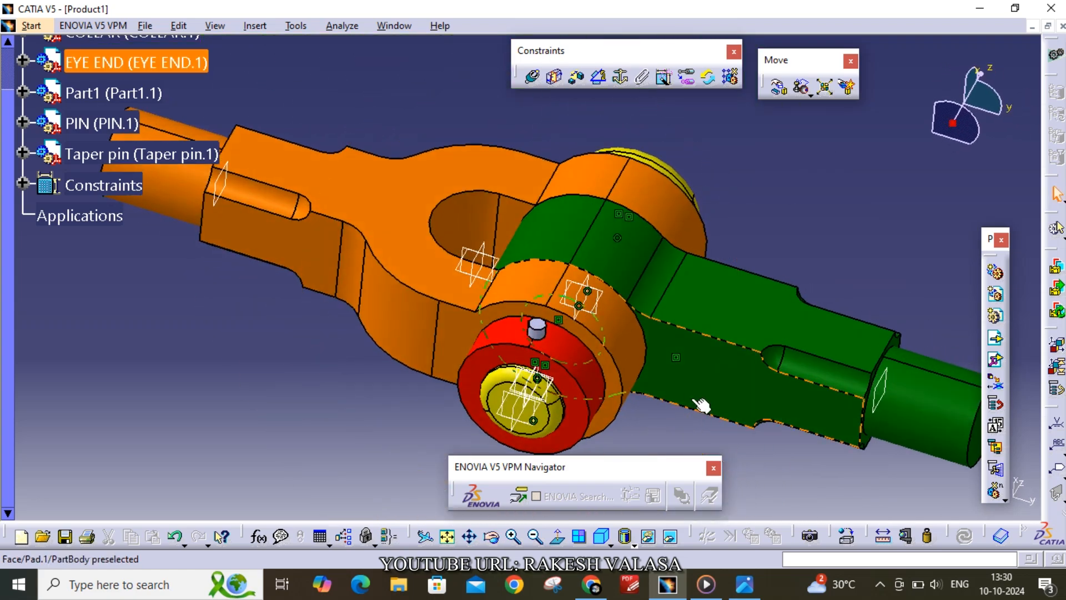
Examine the assembled knuckle joint in the standard front, top and right views.
click(610, 544)
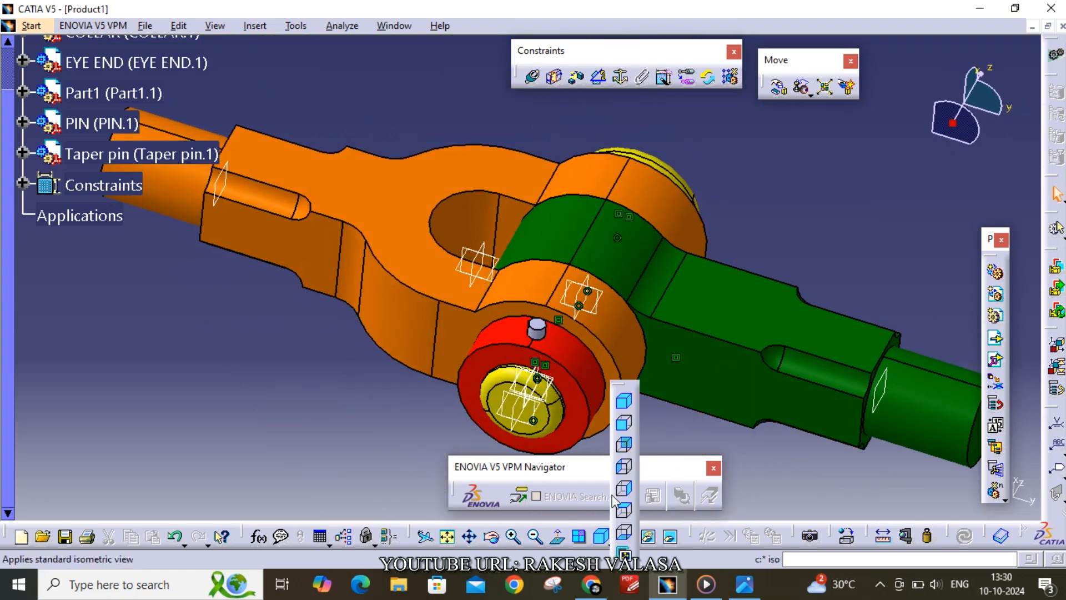
click(625, 426)
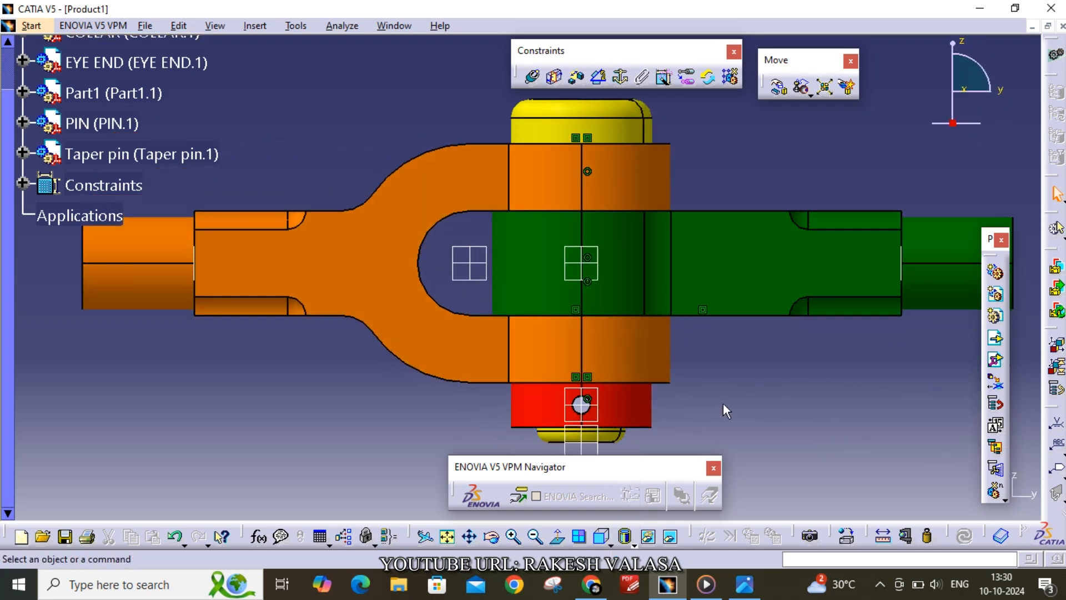
middle_drag(772, 400, 747, 387)
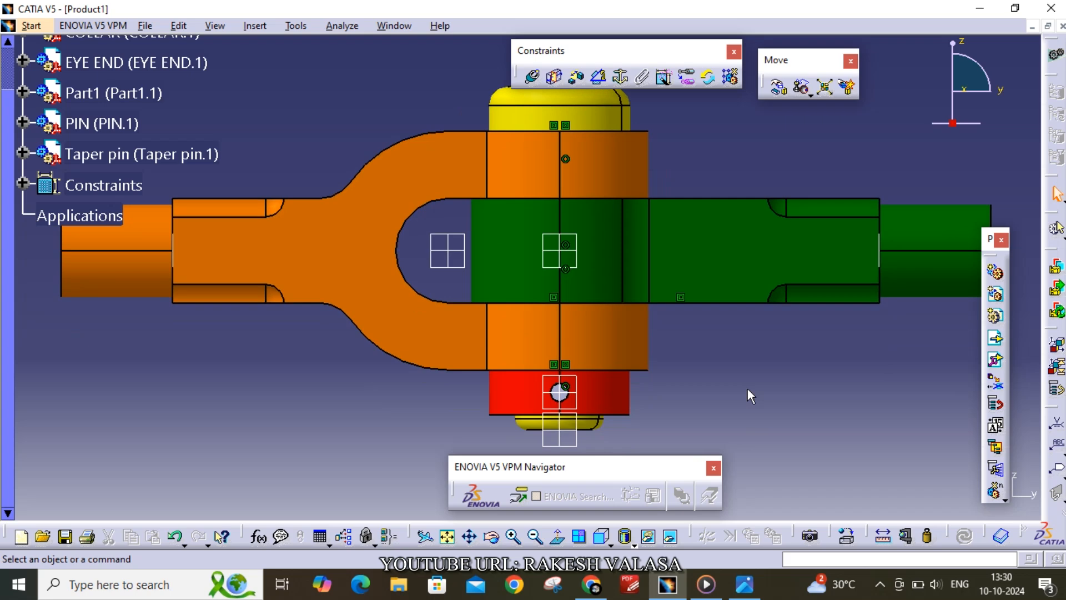
click(611, 544)
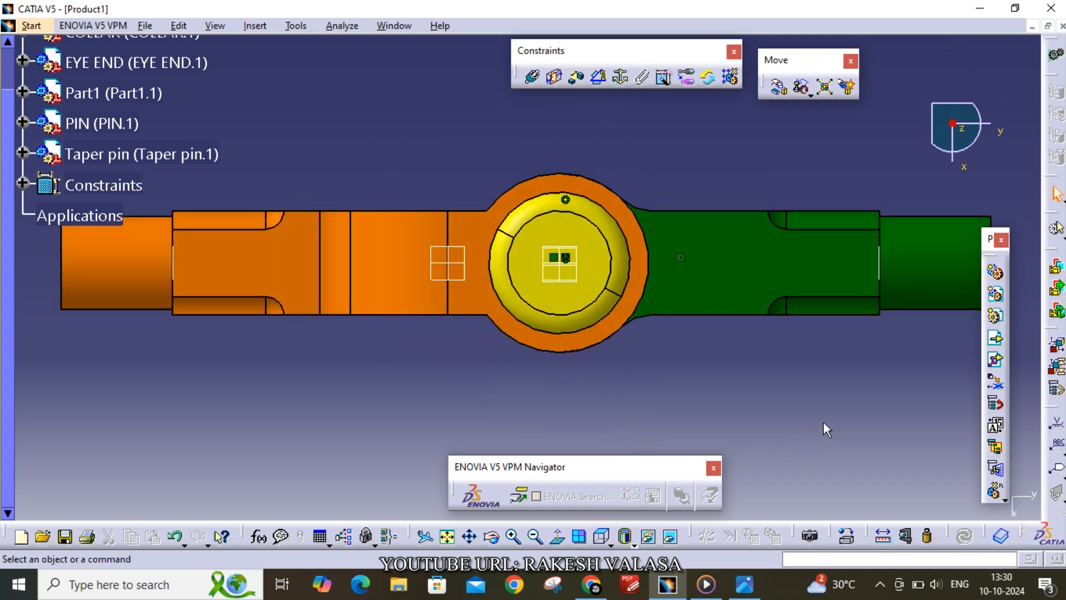
mouse_move(814, 420)
middle_down()
mouse_move(810, 410)
mouse_move(778, 433)
mouse_move(787, 437)
middle_up()
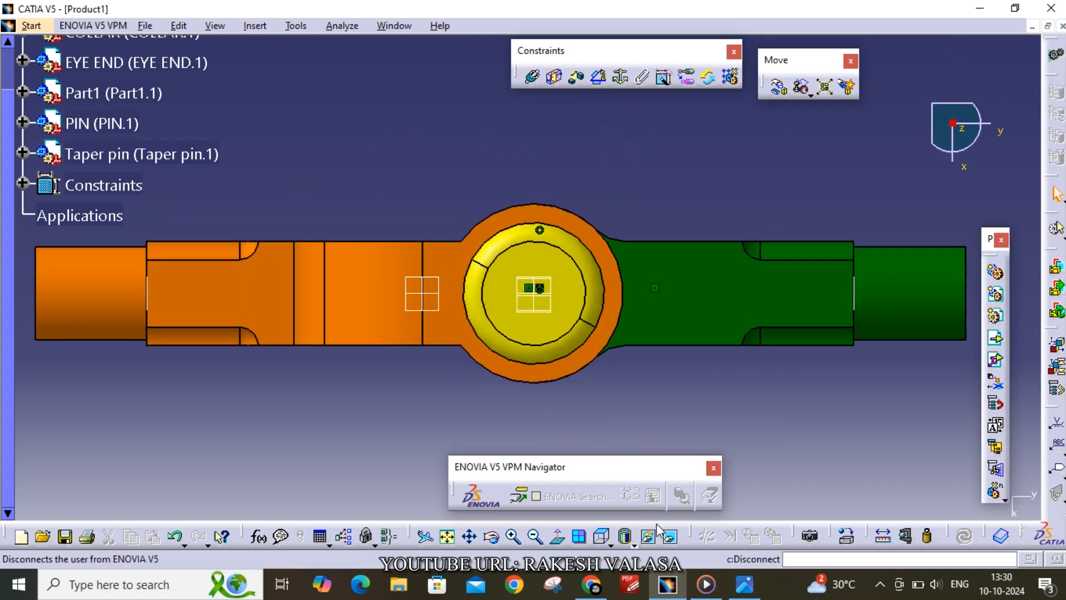
click(610, 545)
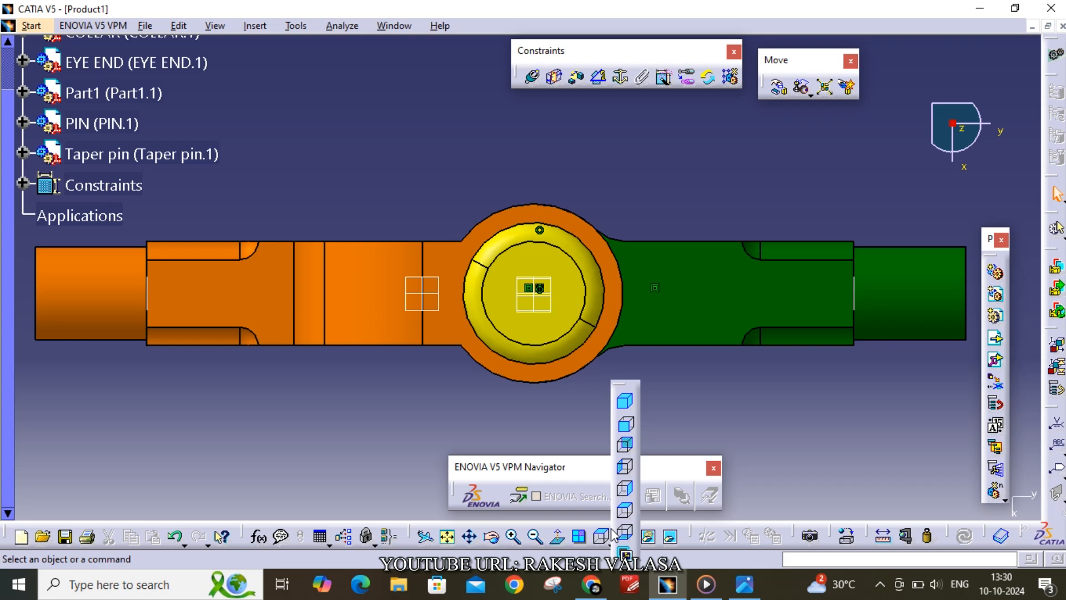
click(626, 489)
middle_drag(765, 360, 715, 361)
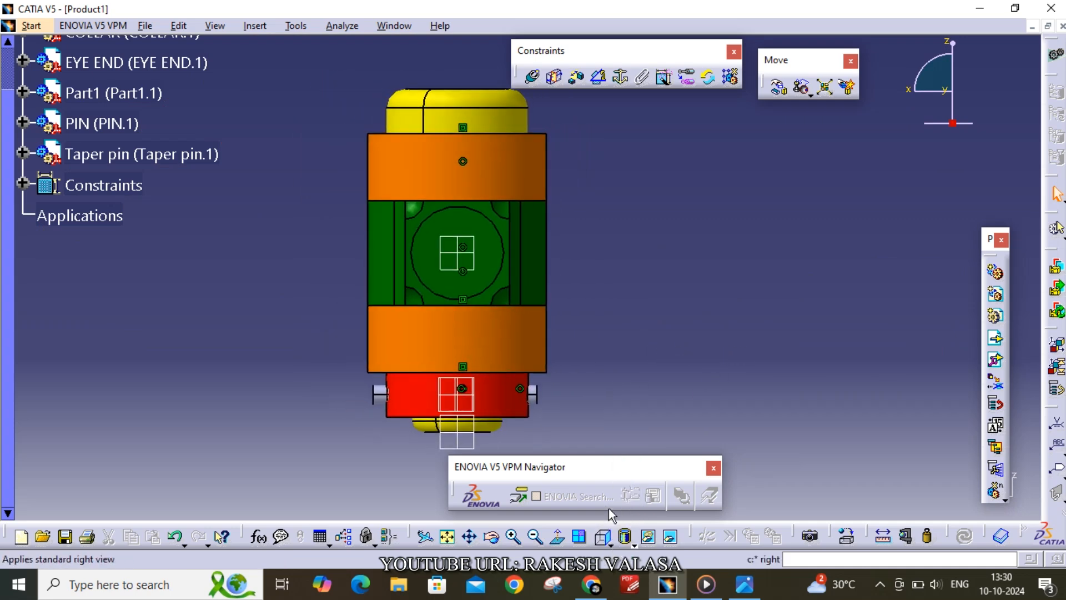
Return the knuckle joint to the isometric view and move the floating ENOVIA V5 VPM Navigator toolbar clear of the collar.
click(617, 531)
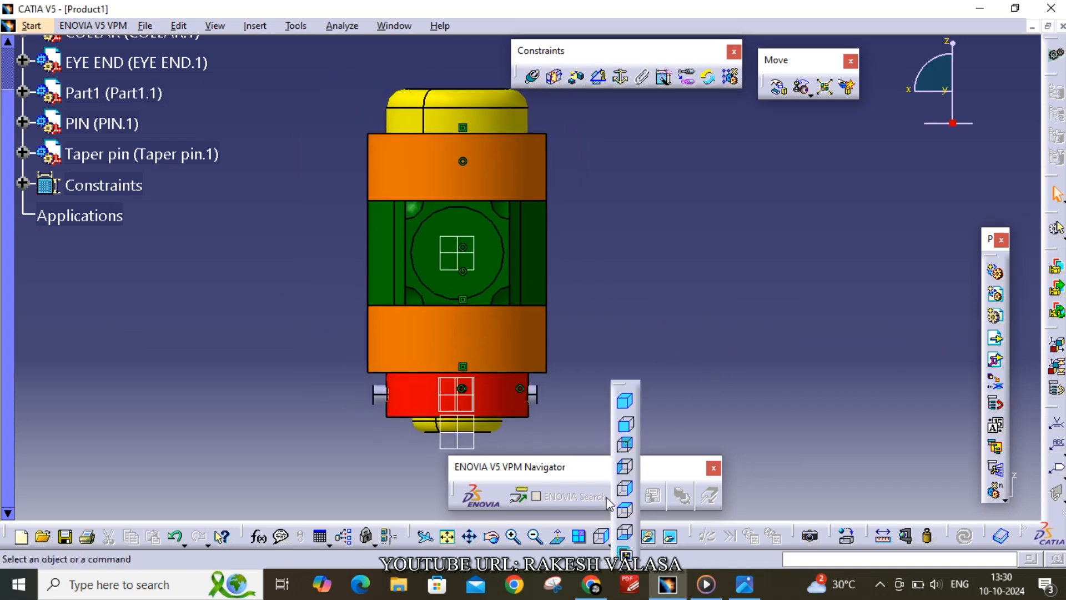
click(613, 402)
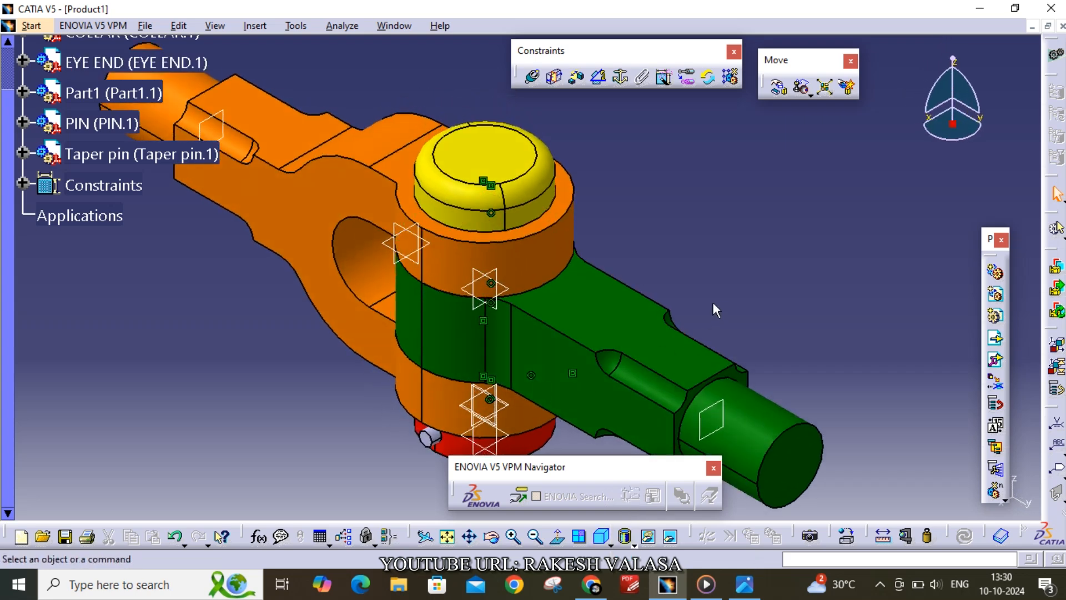
middle_drag(768, 300, 813, 294)
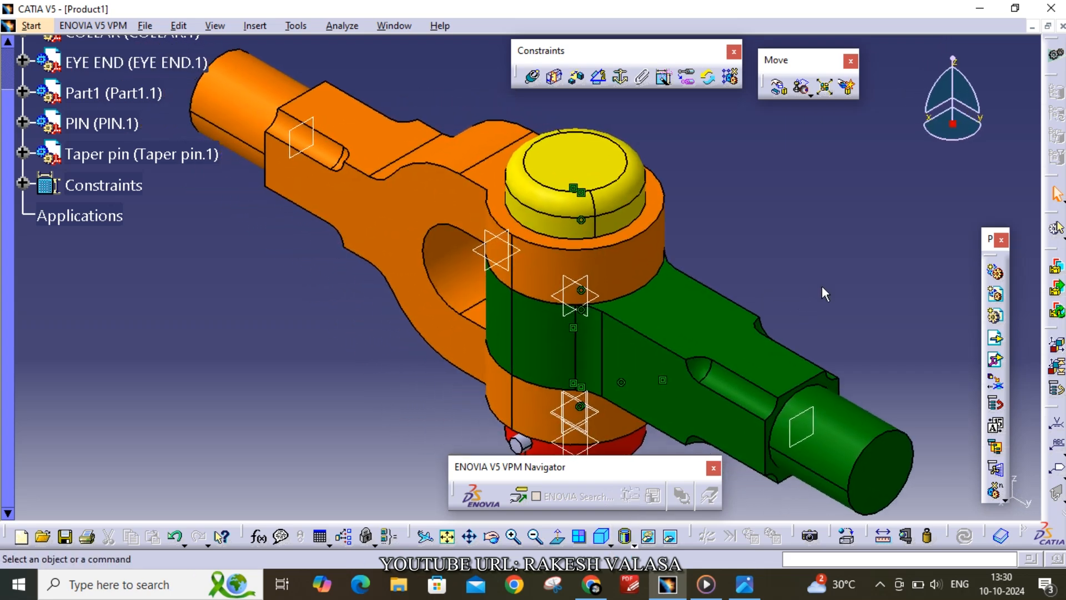
drag(305, 451, 304, 450)
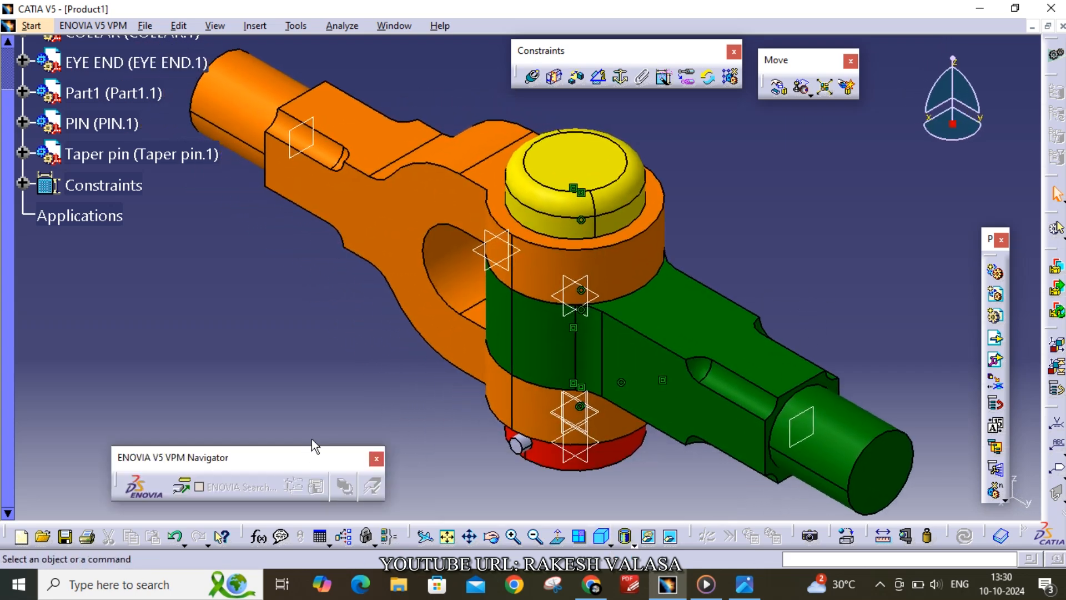